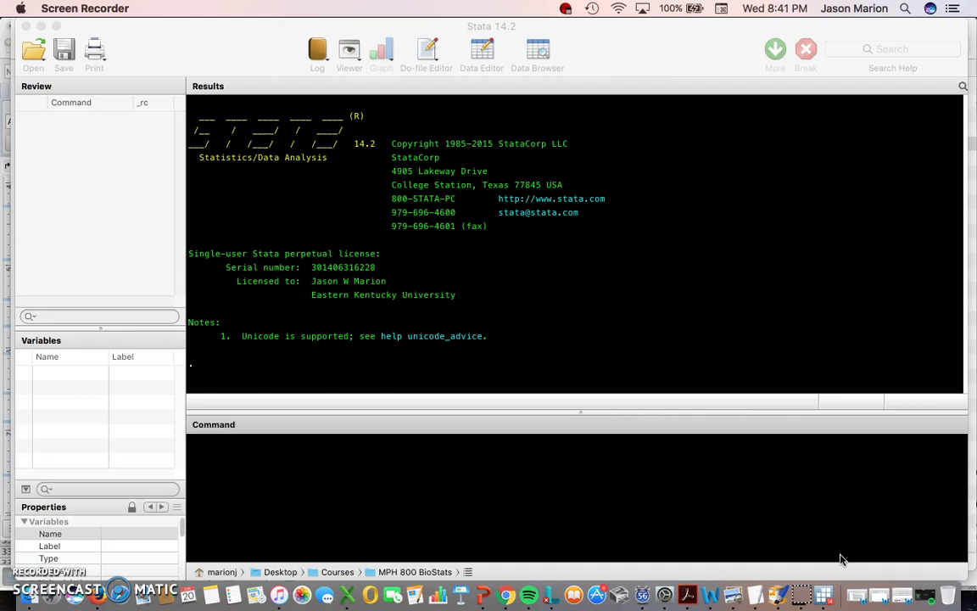
- Open the recently used dataset BigCountyHealthDataStata11.dta from the MPH 800 BioStats folder
click(265, 51)
click(120, 9)
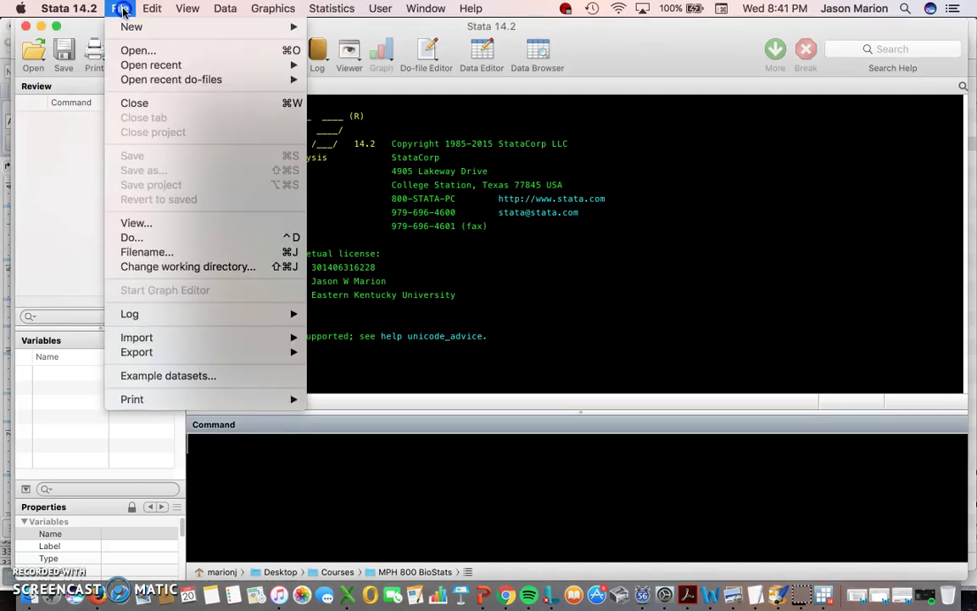
click(125, 55)
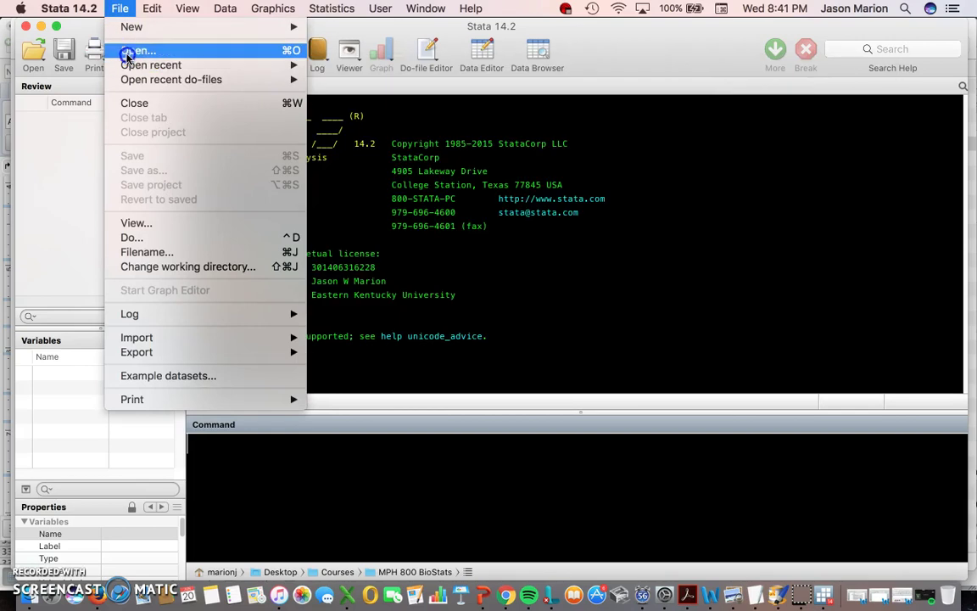
mouse_move(133, 67)
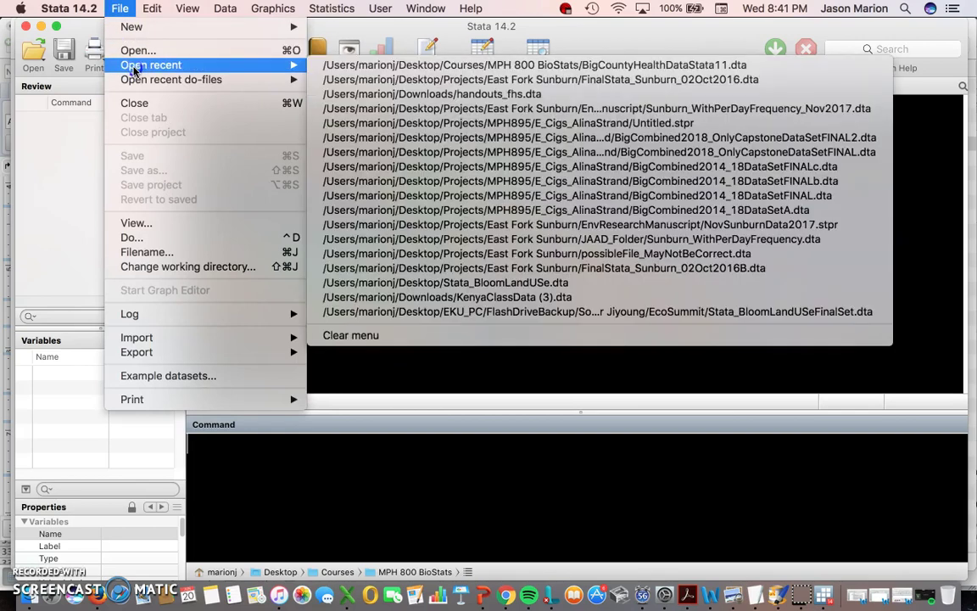
click(414, 65)
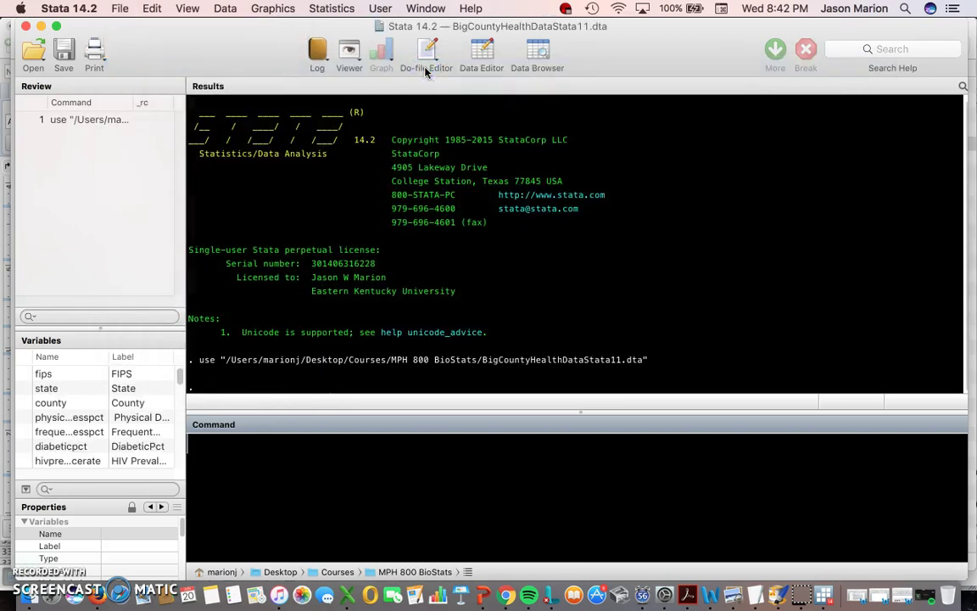
- Run the command graph box lifeexpect14 to draw a box plot of life expectancy, and close the graph window
drag(178, 374, 179, 460)
click(247, 473)
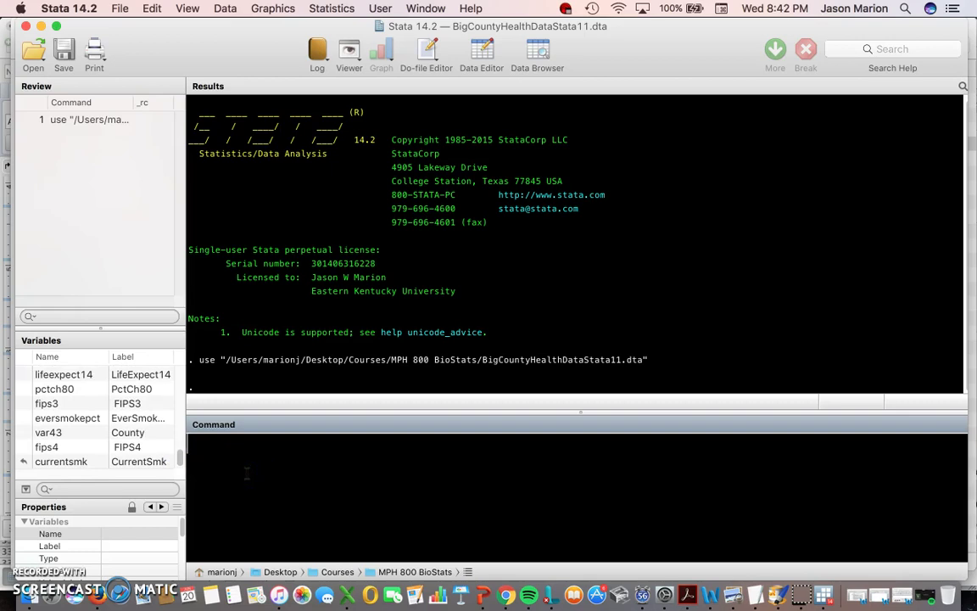
text(b)
key(BackSpace)
text(graph box)
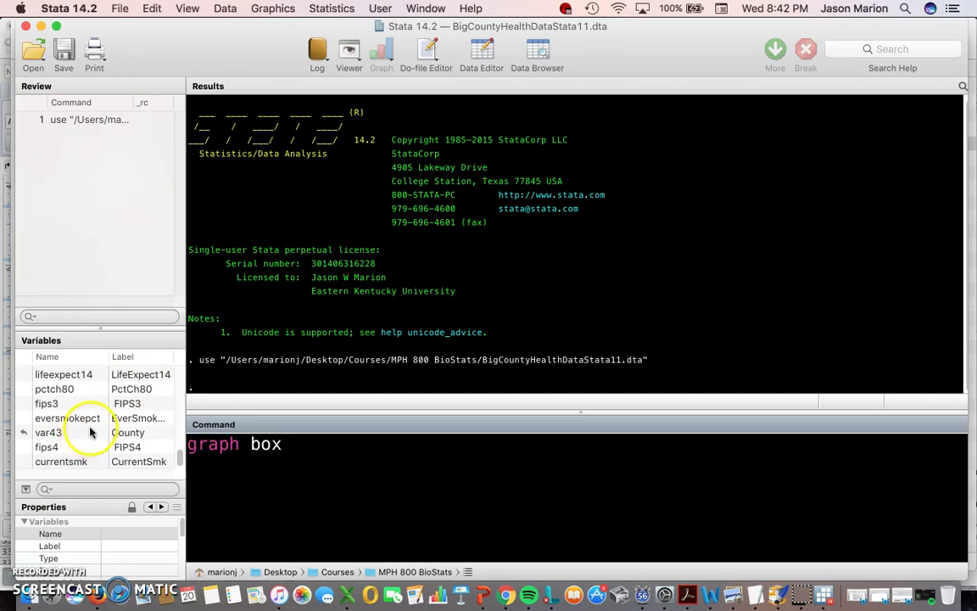
click(135, 375)
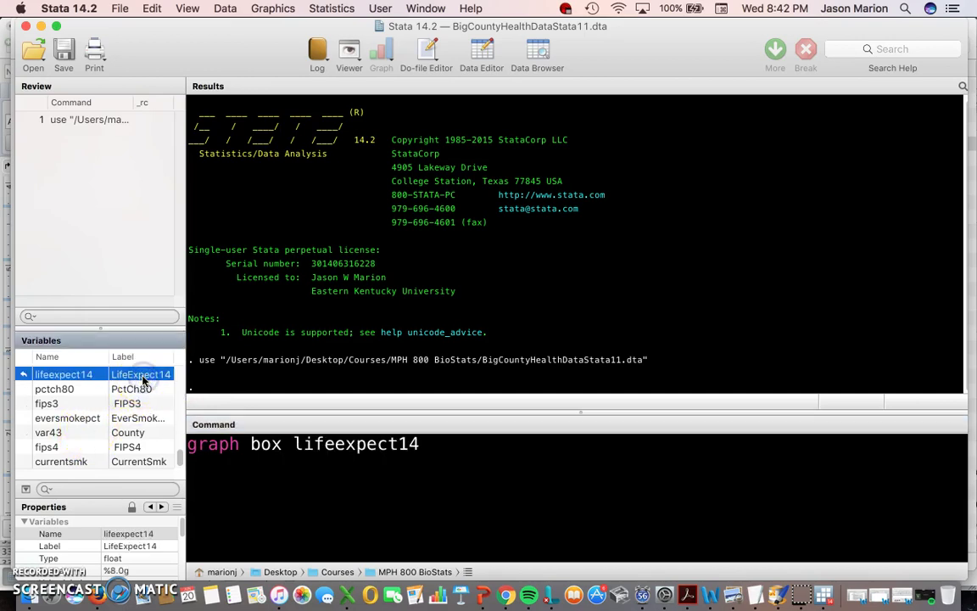
key(Return)
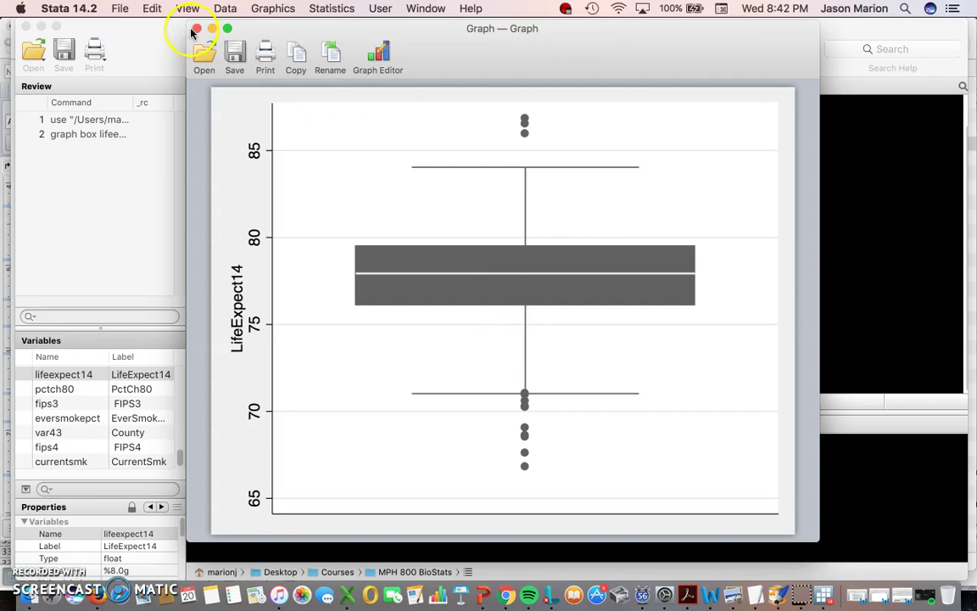
click(196, 29)
- Create a vertical box plot of lifeexpect14 with the graph box dialog and reposition the graph window
click(272, 9)
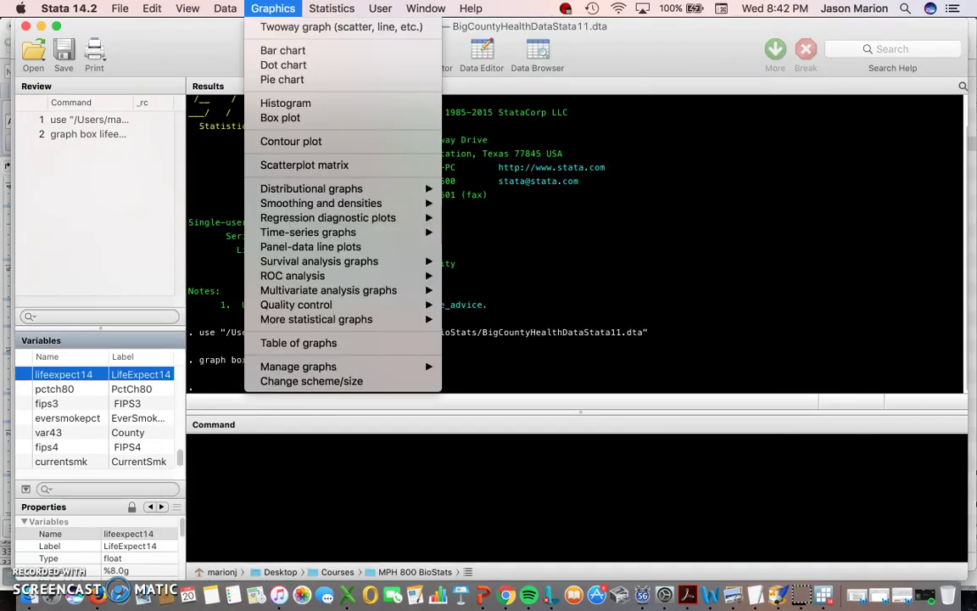
click(292, 118)
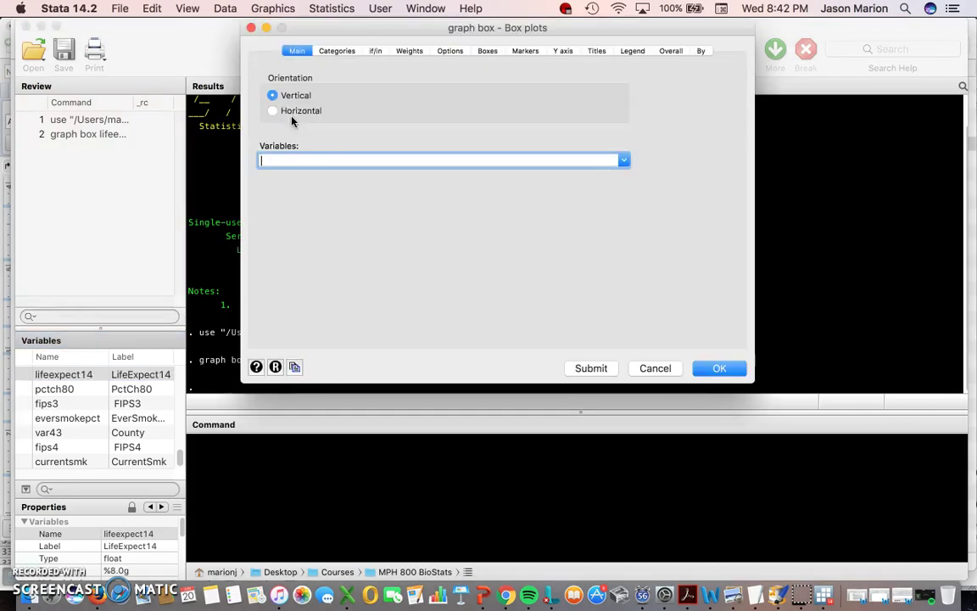
click(297, 99)
click(285, 96)
click(602, 161)
click(628, 160)
drag(623, 178, 623, 237)
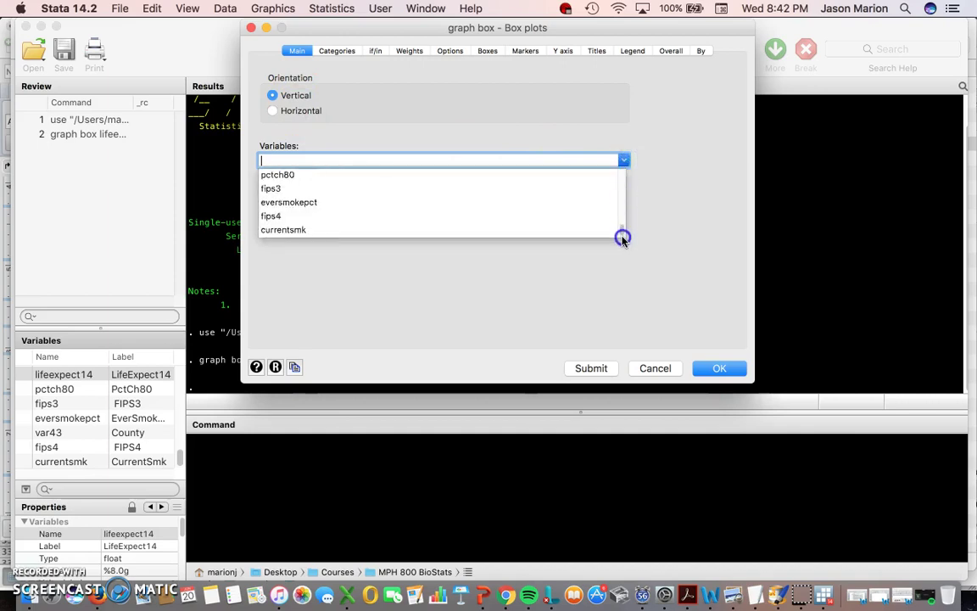
scroll(356, 207, up, 3)
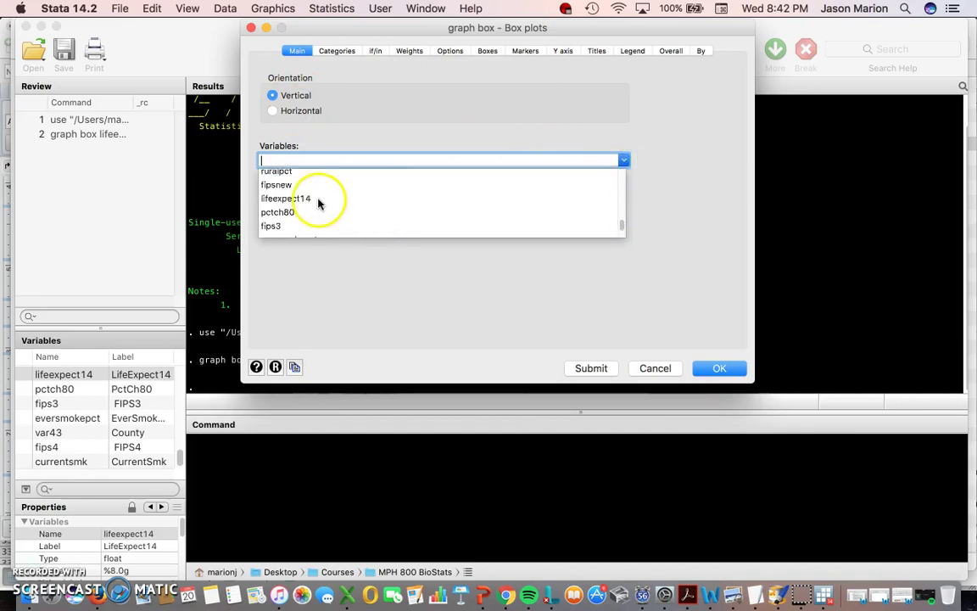
click(319, 201)
click(731, 371)
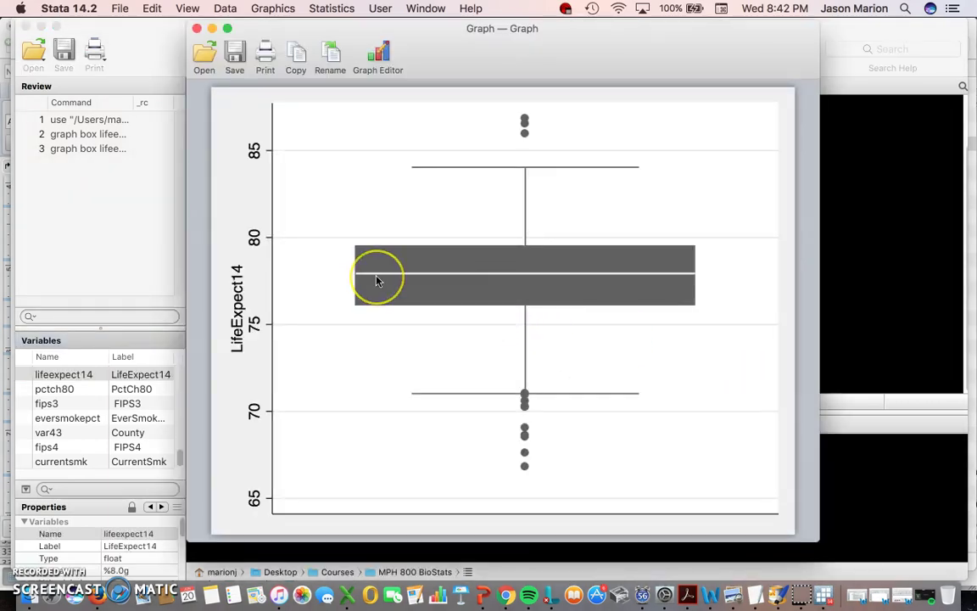
drag(461, 32, 719, 101)
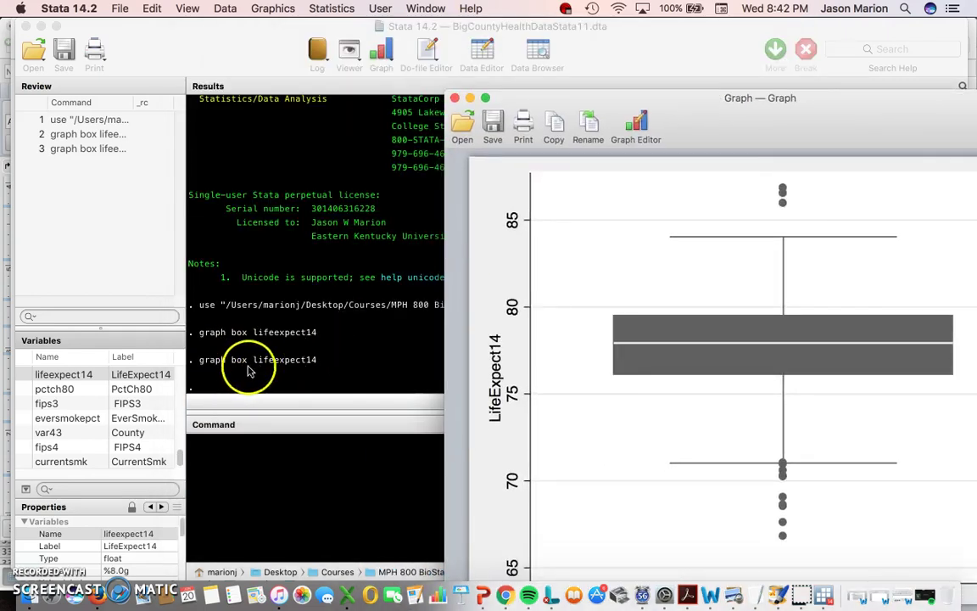
drag(818, 127, 579, 43)
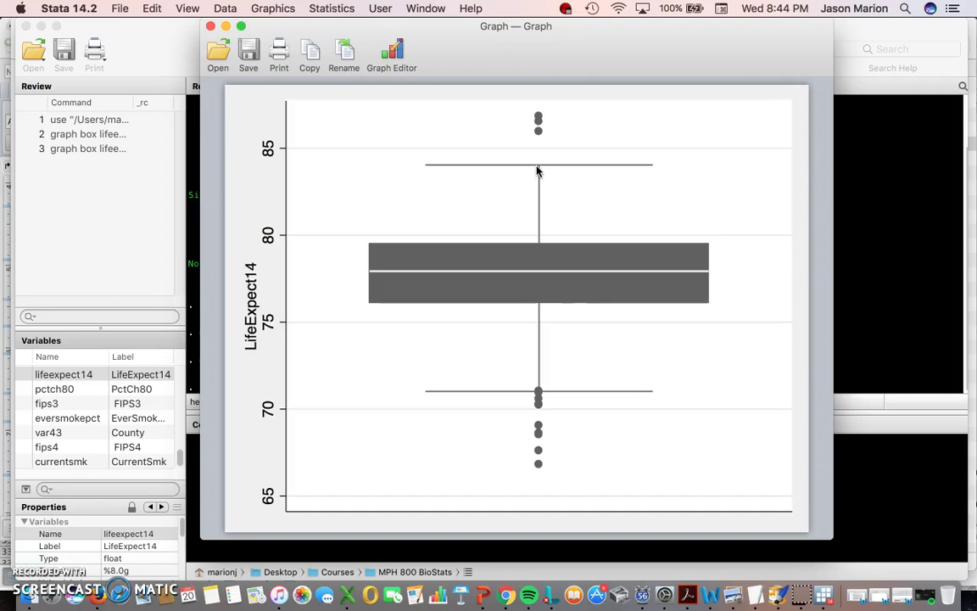
- Switch to Chrome, examine the labelled box plot diagram on page 4 of g-2graphbox.pdf enlarged, and return to Stata
click(540, 392)
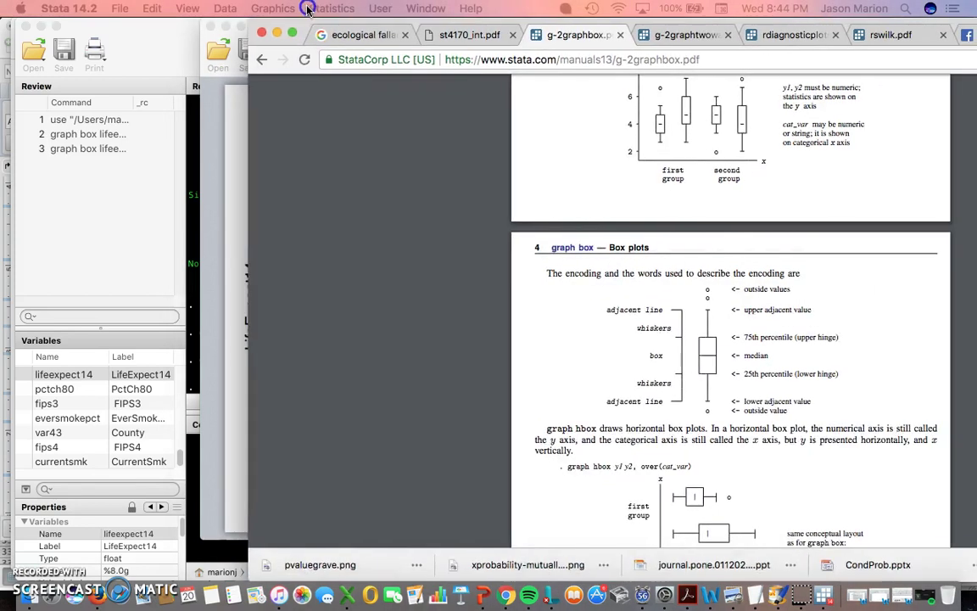
scroll(359, 327, down, 2)
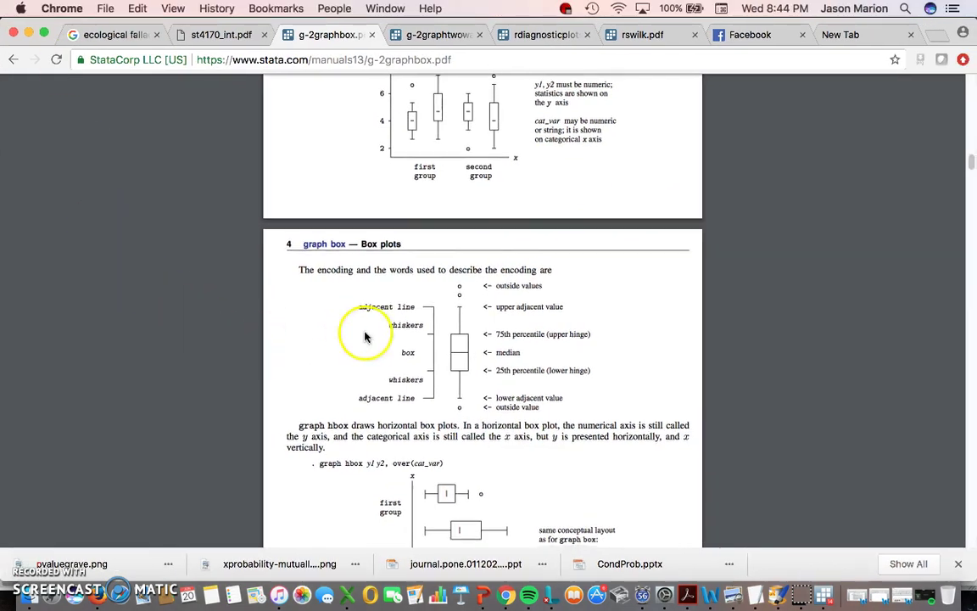
scroll(467, 337, up, 5)
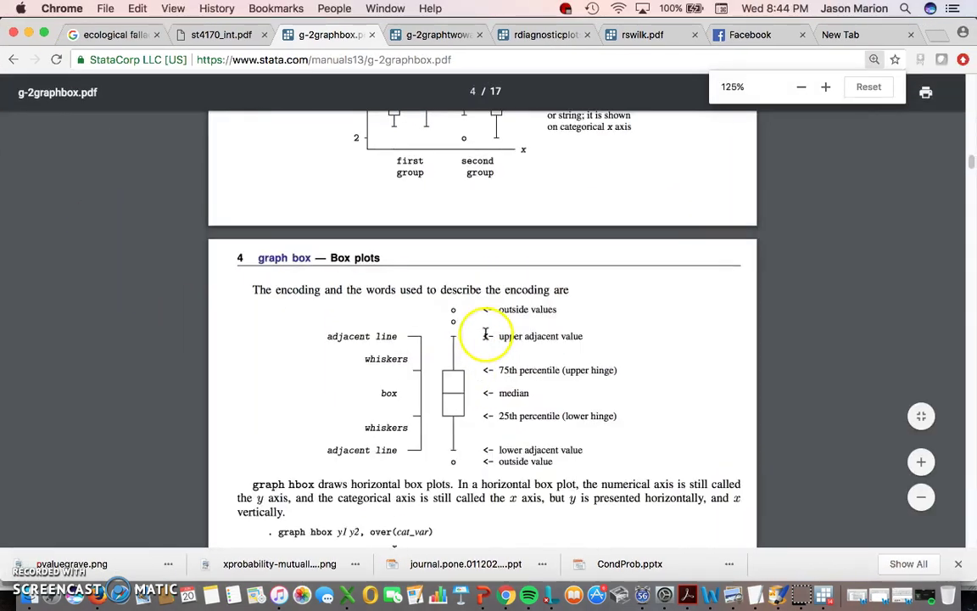
scroll(483, 325, up, 1)
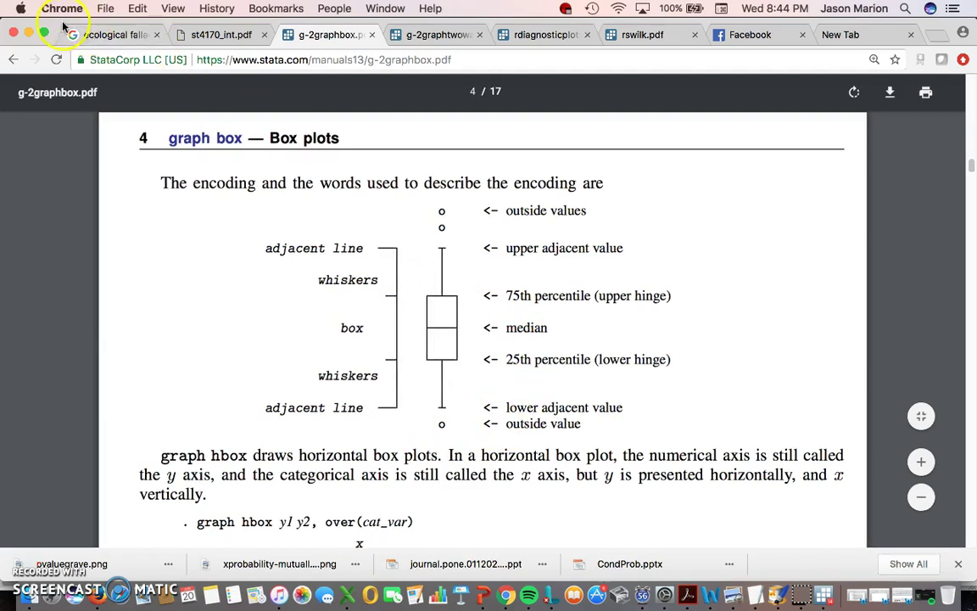
key(ctrl+Left)
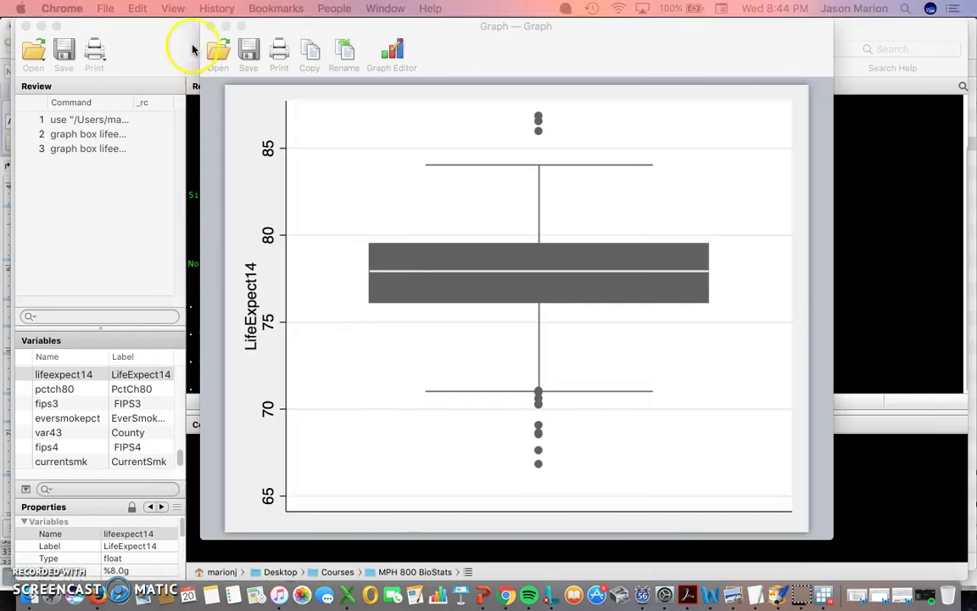
- Close the life expectancy graph, then reuse the previous command with currentsmk as the variable to draw its box plot
click(211, 26)
click(83, 149)
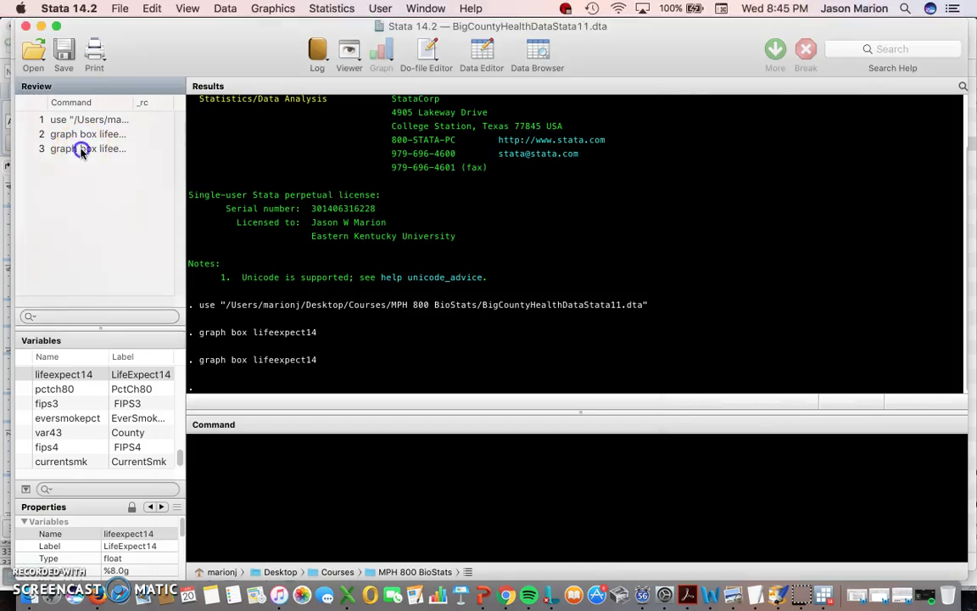
click(85, 149)
drag(291, 442, 447, 443)
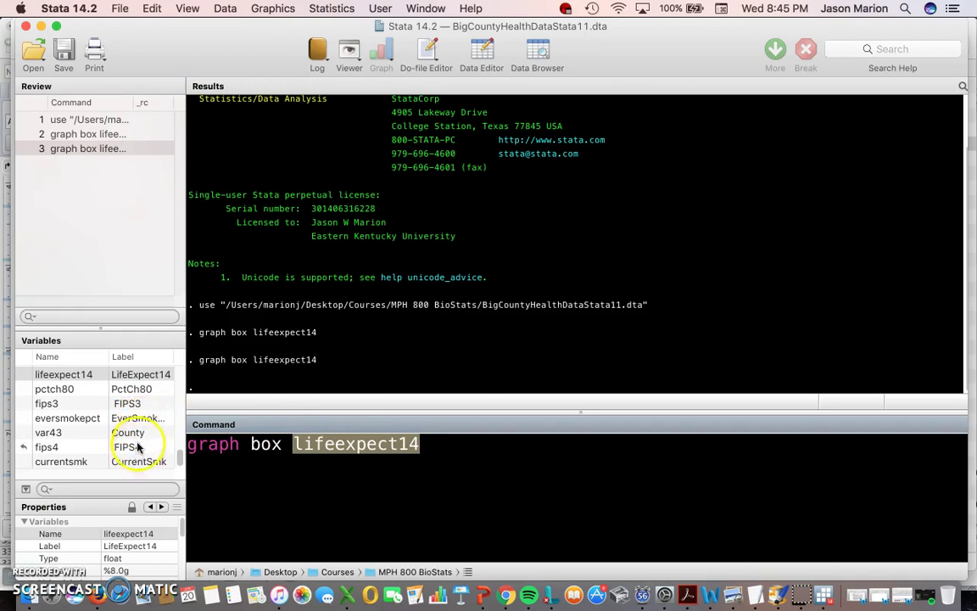
double_click(136, 462)
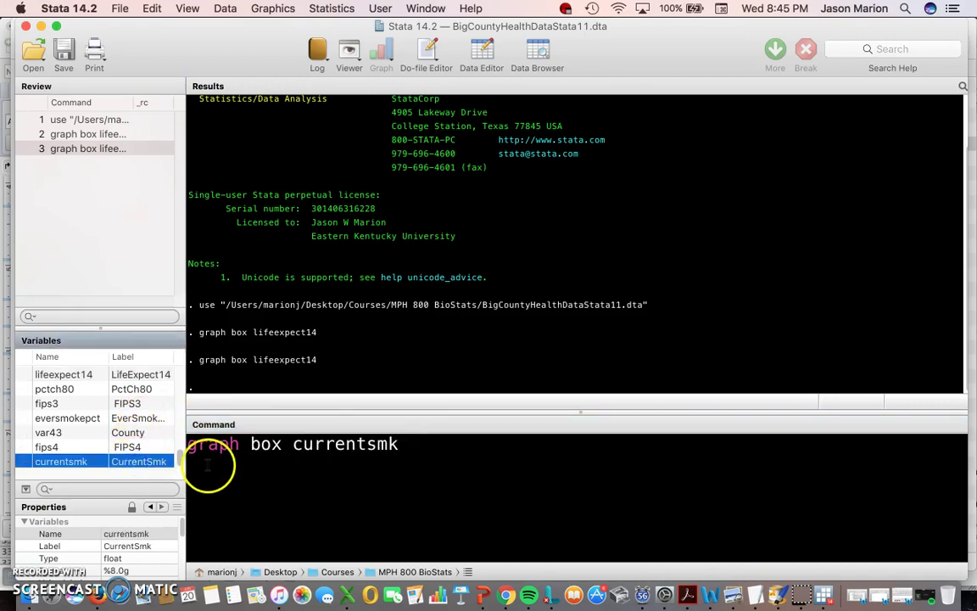
key(Return)
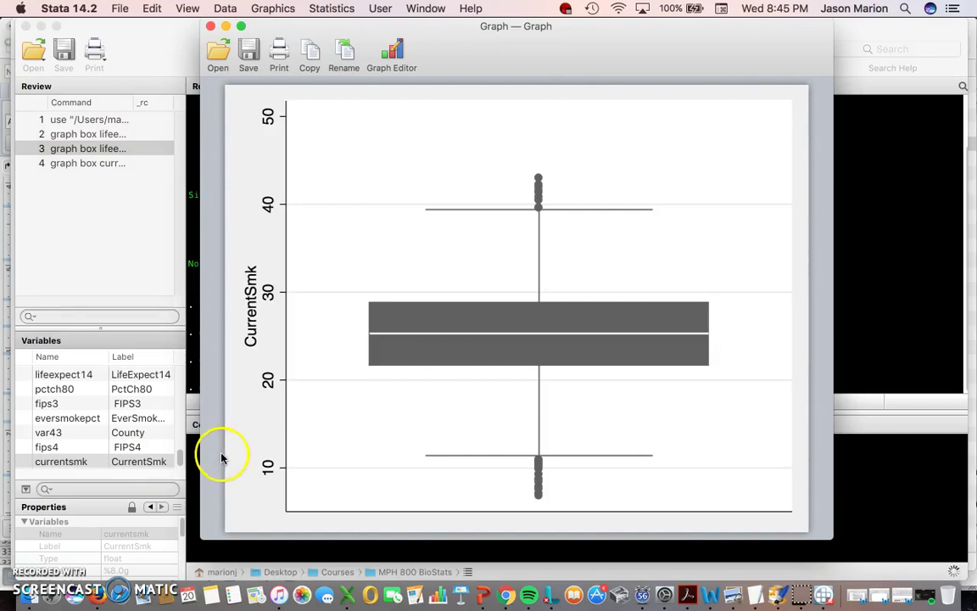
- Add lifeexpect14 to the recalled graph box currentsmk command, plot both variables together, and close the graph window
click(92, 163)
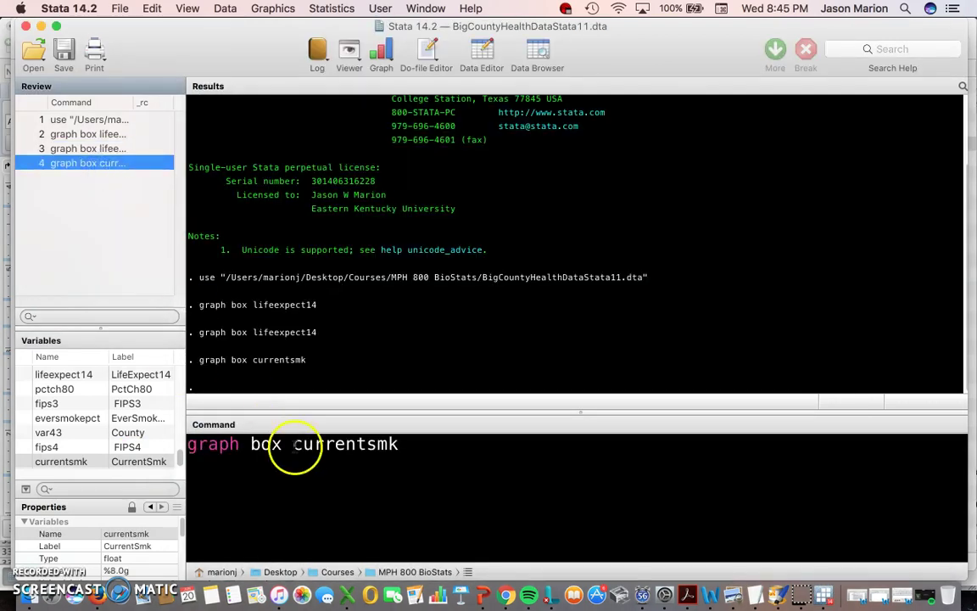
click(139, 380)
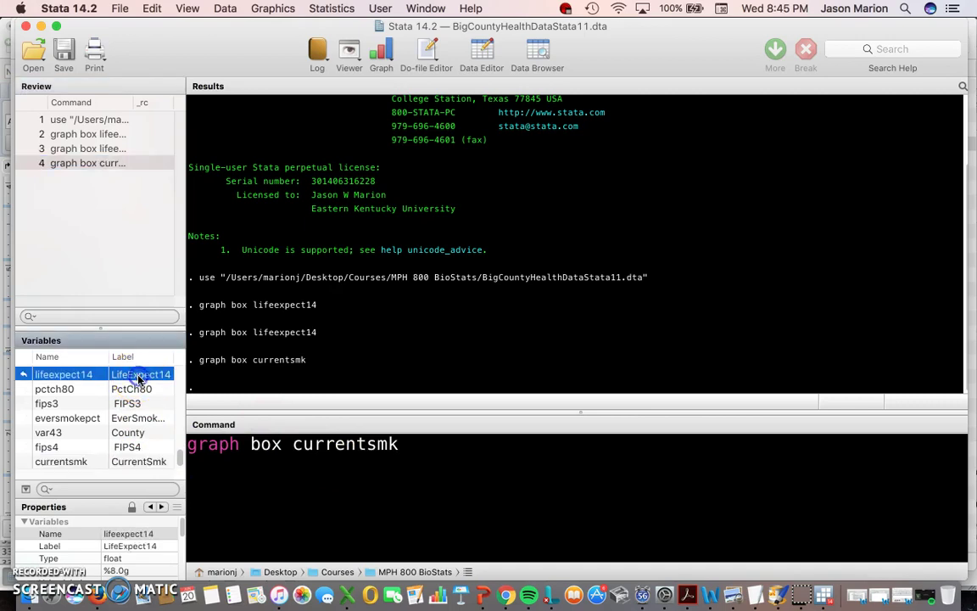
double_click(134, 375)
click(550, 455)
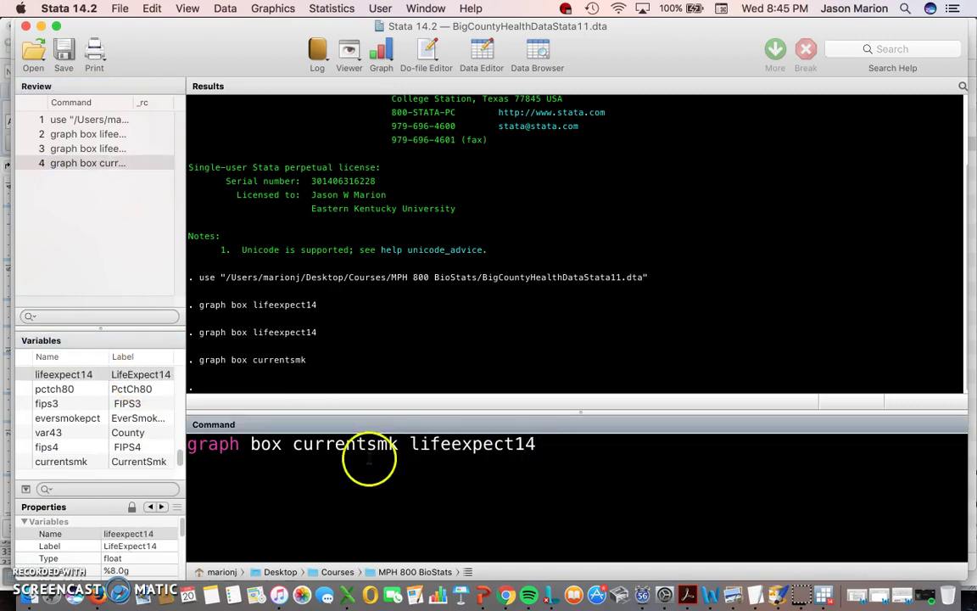
drag(415, 447, 526, 450)
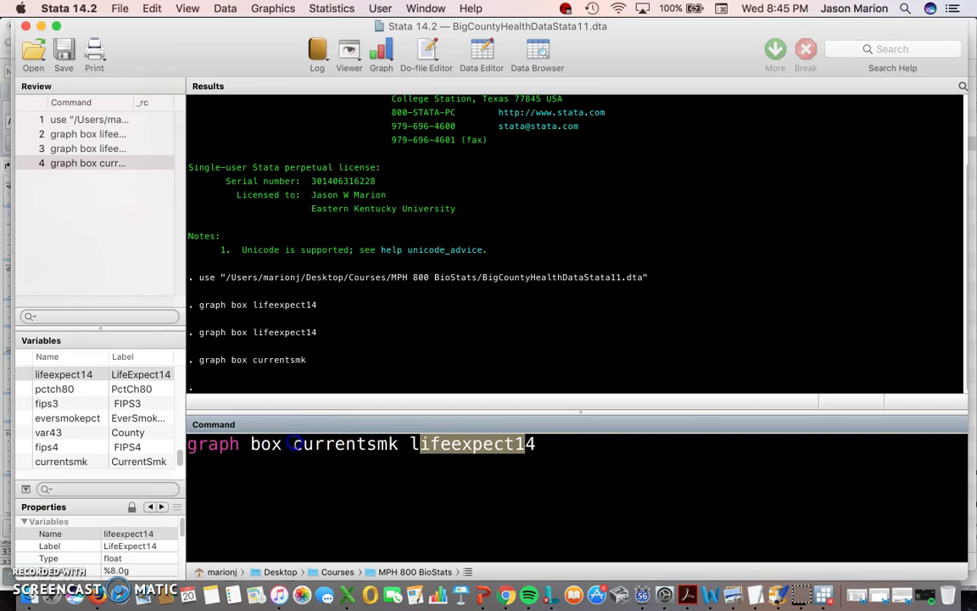
drag(294, 445, 395, 443)
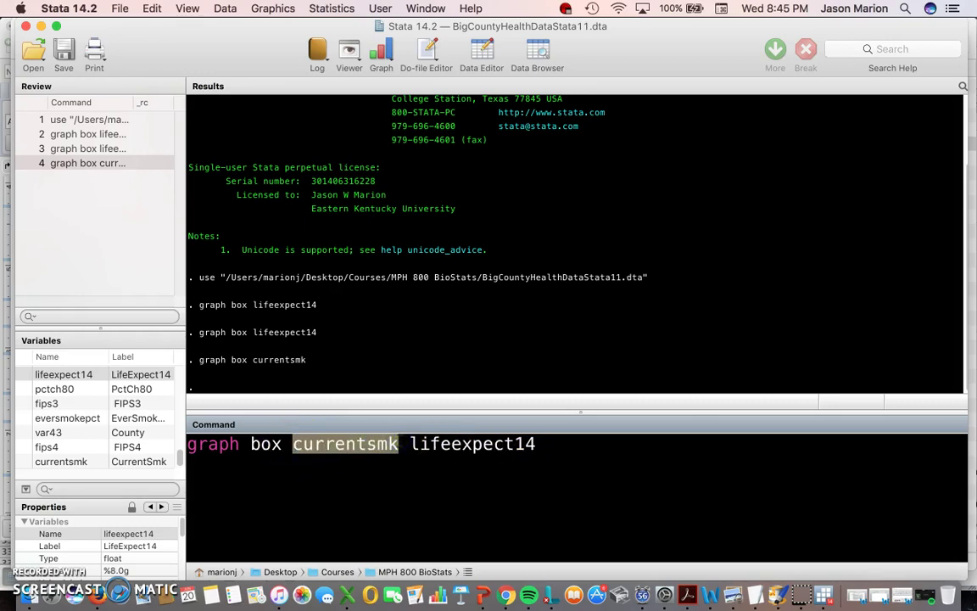
key(Return)
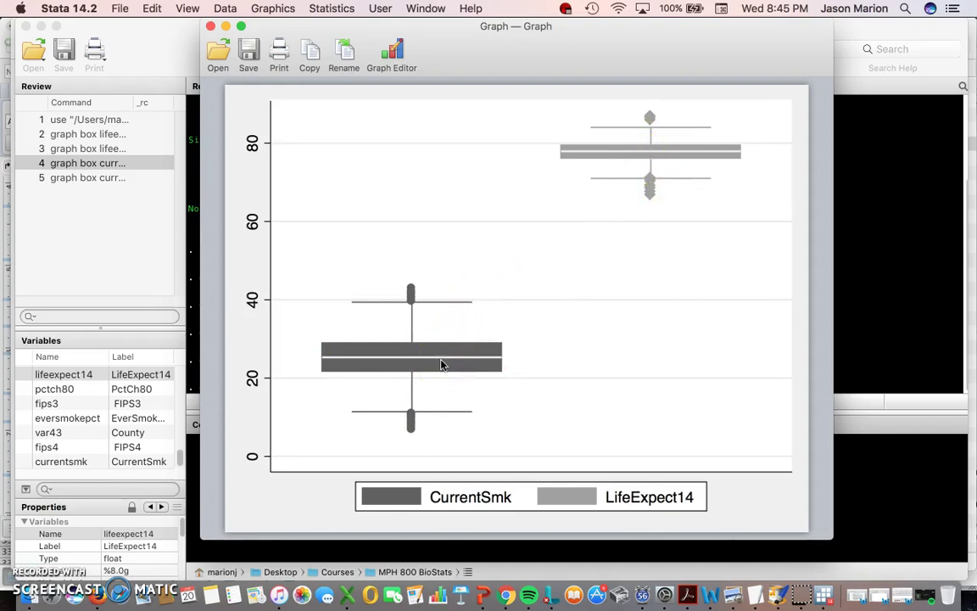
click(213, 28)
click(211, 26)
- Recall the two-variable command, replace lifeexpect14 with eversmokepct, and draw side-by-side box plots of currentsmk and eversmokepct
click(110, 177)
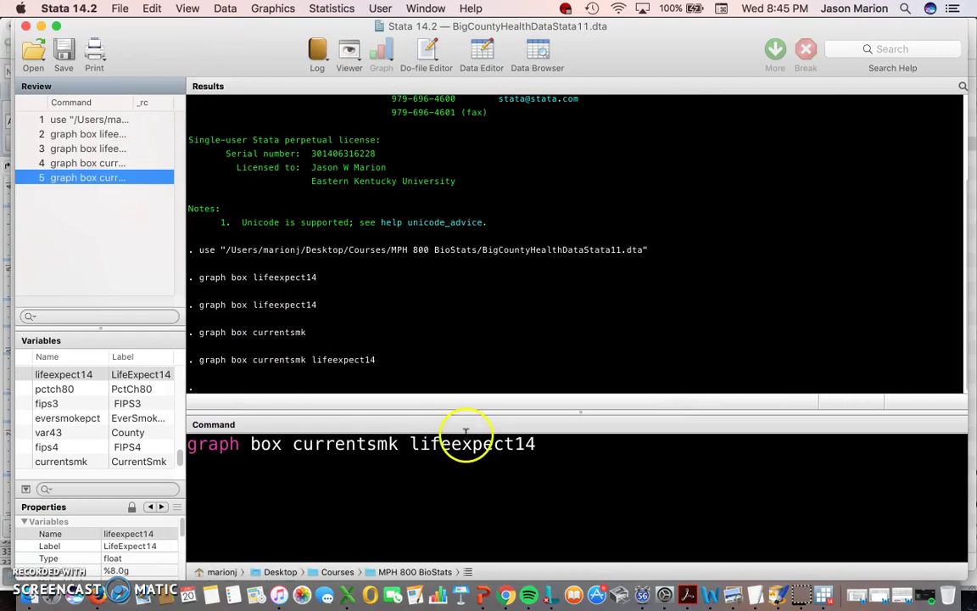
drag(412, 444, 557, 451)
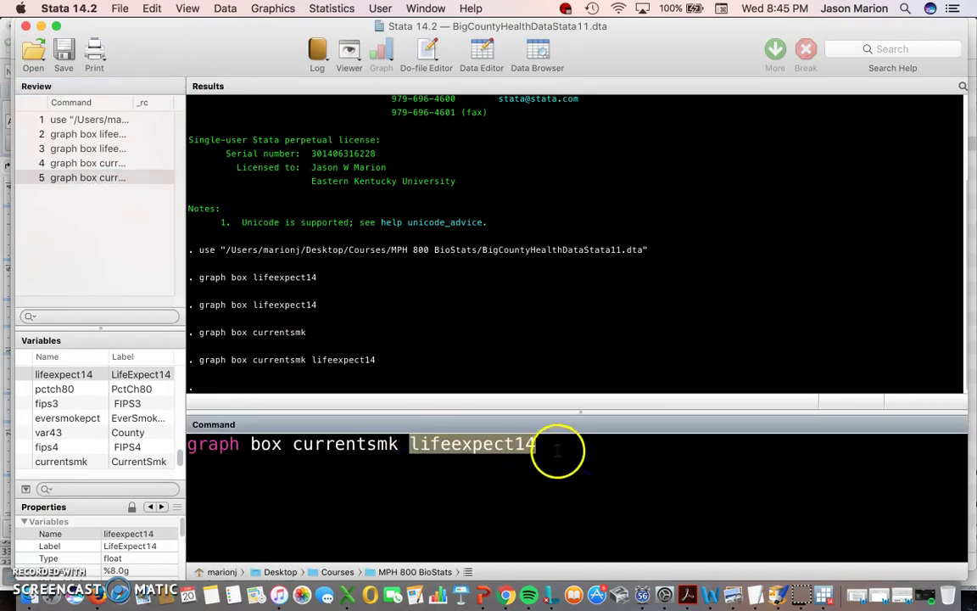
double_click(67, 418)
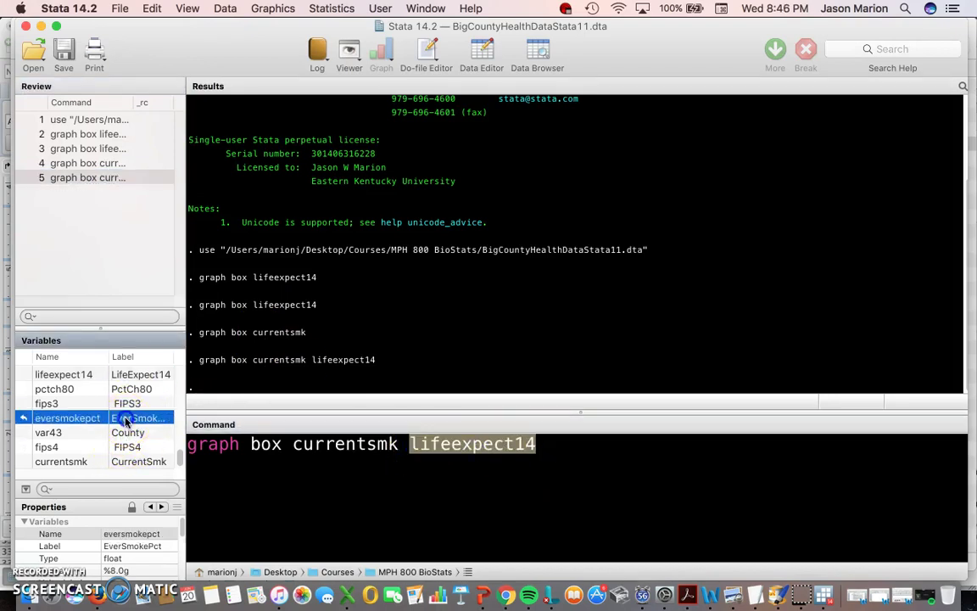
click(412, 480)
key(Return)
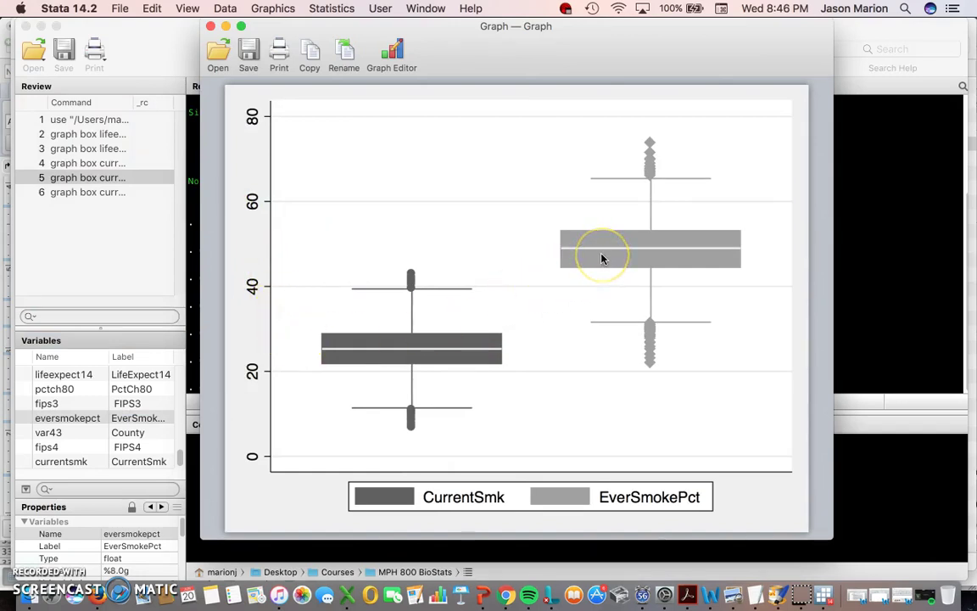
click(410, 367)
mouse_move(449, 335)
mouse_down()
mouse_move(557, 266)
mouse_move(283, 270)
mouse_up()
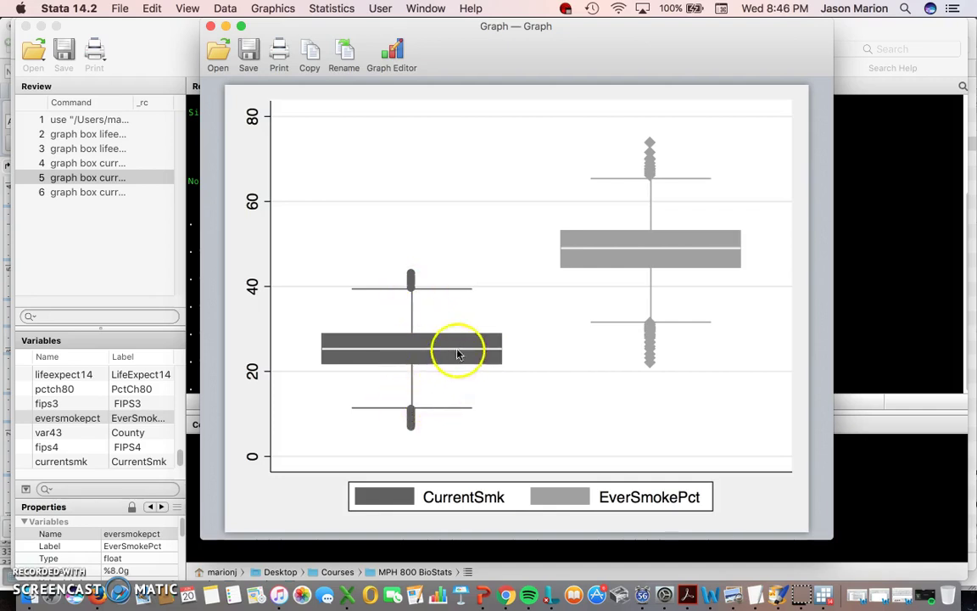
- Close the smoking box plot graph, find ruralpct among the variables, and run sum ruralpct to get its summary statistics
click(212, 28)
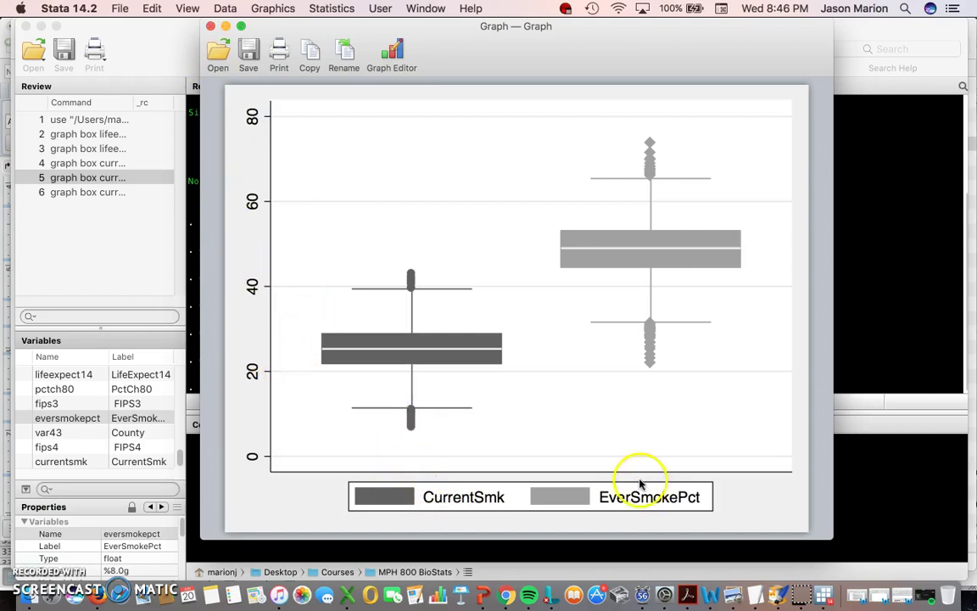
click(210, 26)
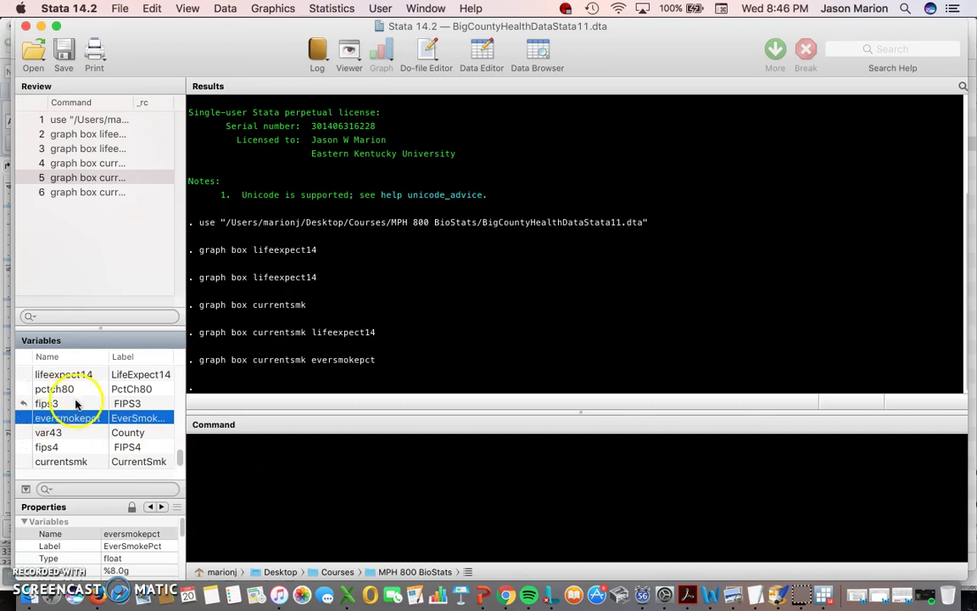
scroll(76, 405, up, 2)
scroll(76, 405, up, 4)
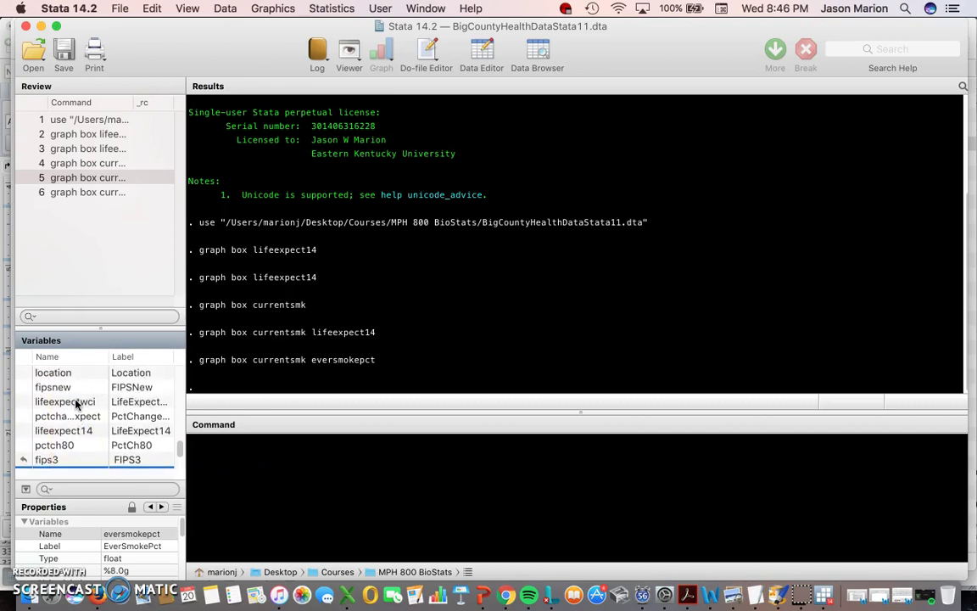
click(50, 379)
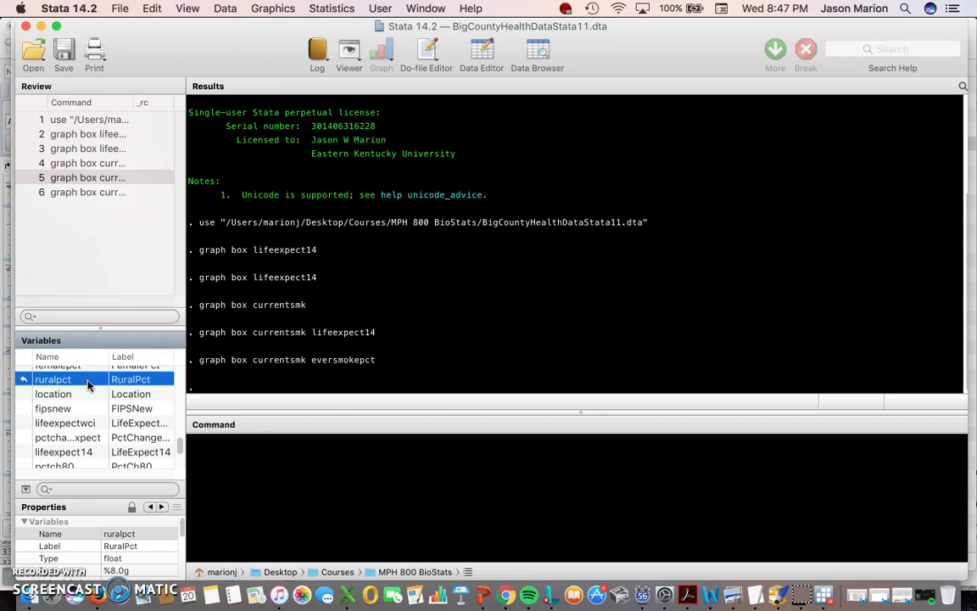
click(261, 505)
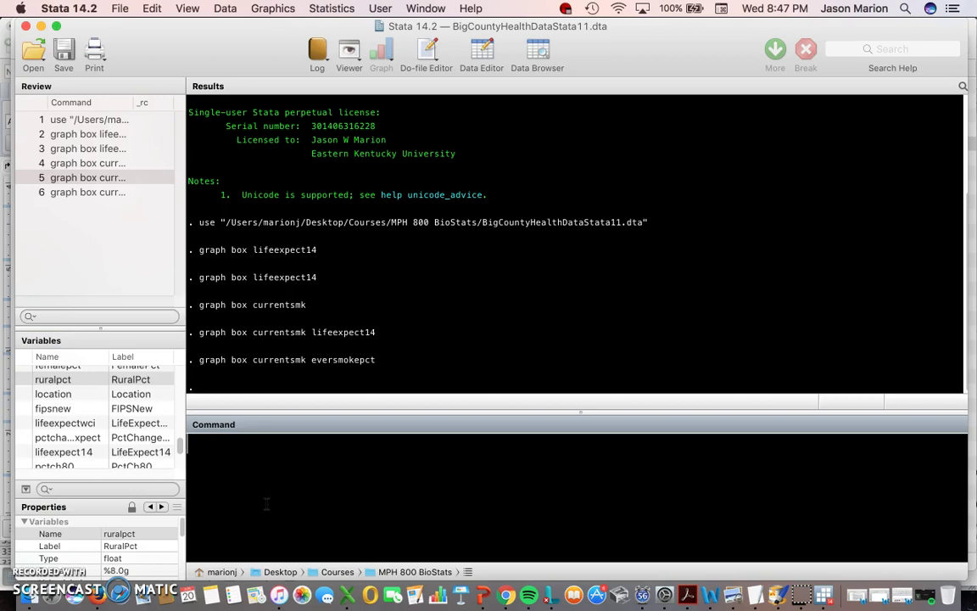
text(sum)
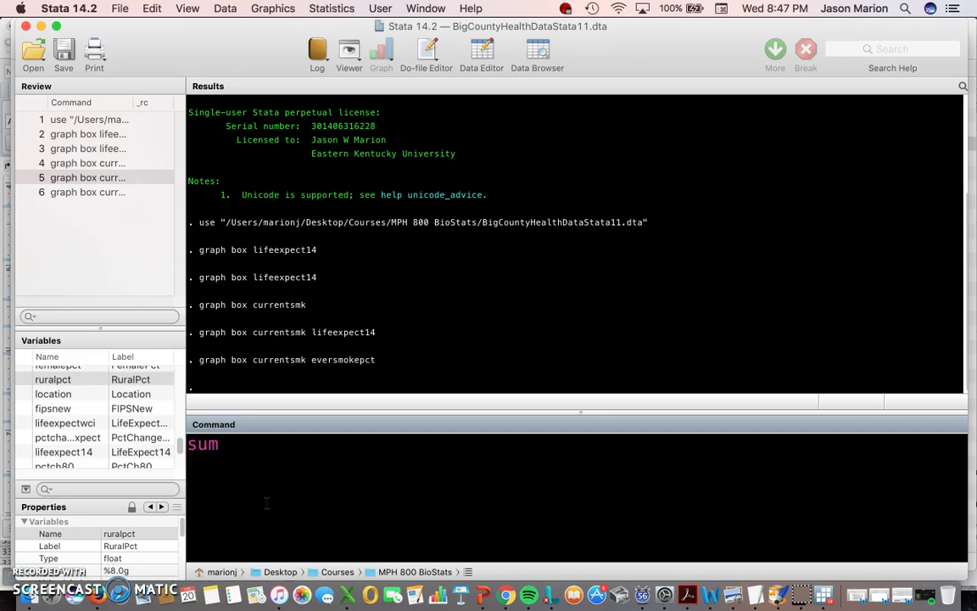
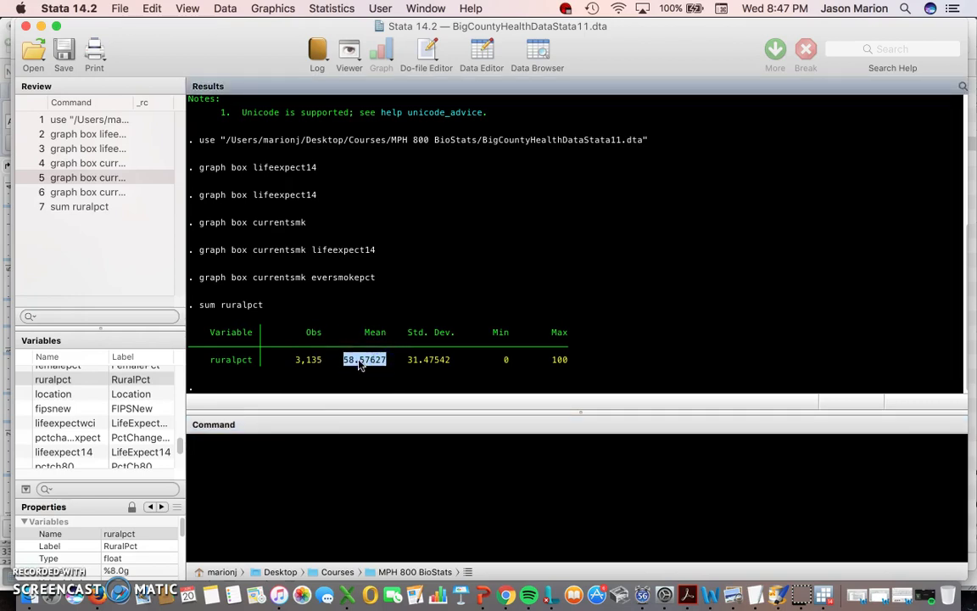
click(353, 375)
drag(494, 363, 570, 363)
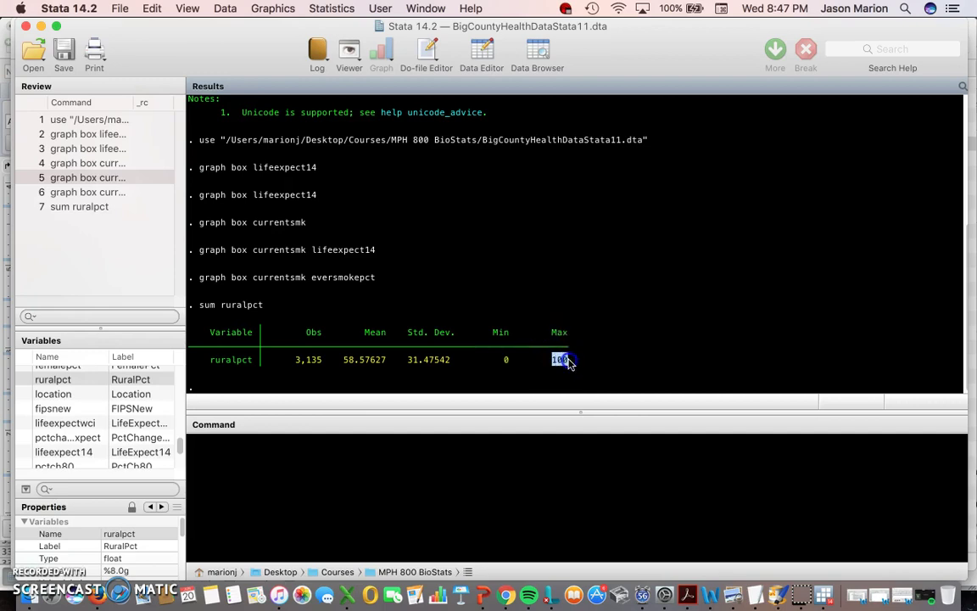
- Recall the sum ruralpct command, add the detail option, and run it for the detailed summary
click(76, 206)
click(262, 451)
text(, detail)
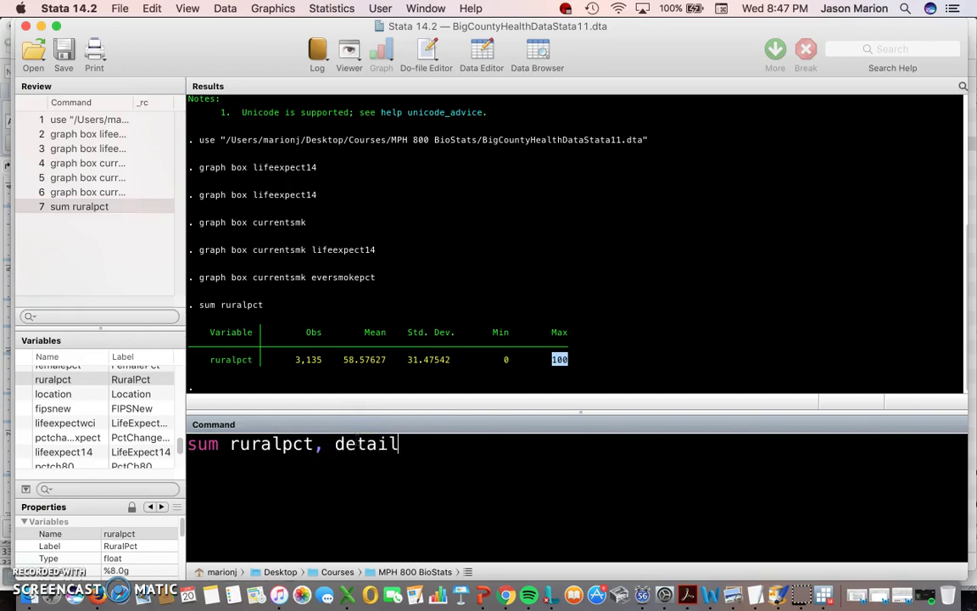
text(ed)
key(BackSpace)
key(BackSpace)
key(Return)
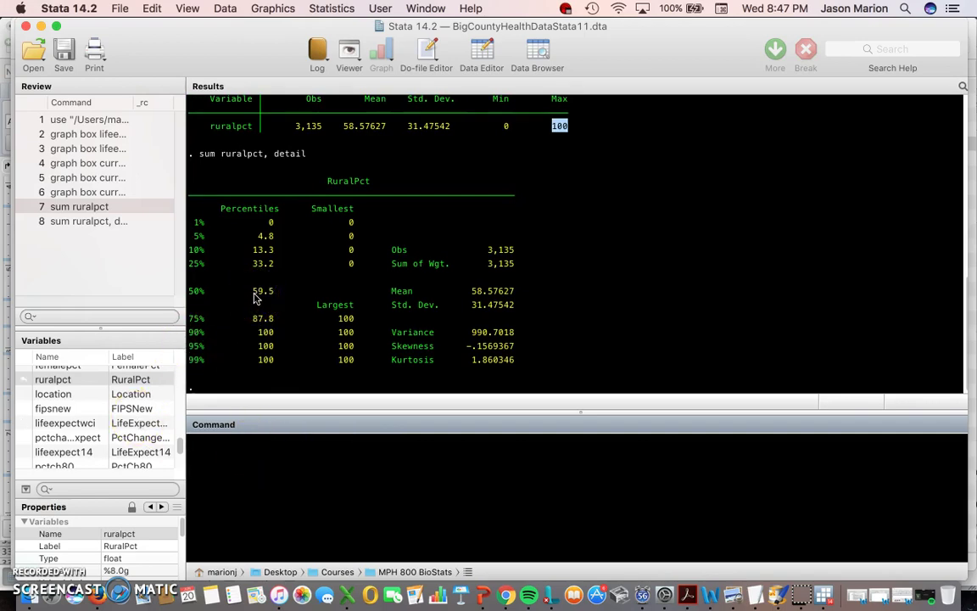
- Examine the median, mean, and 25th and 75th percentiles of ruralpct in the detailed summary
drag(253, 292, 272, 292)
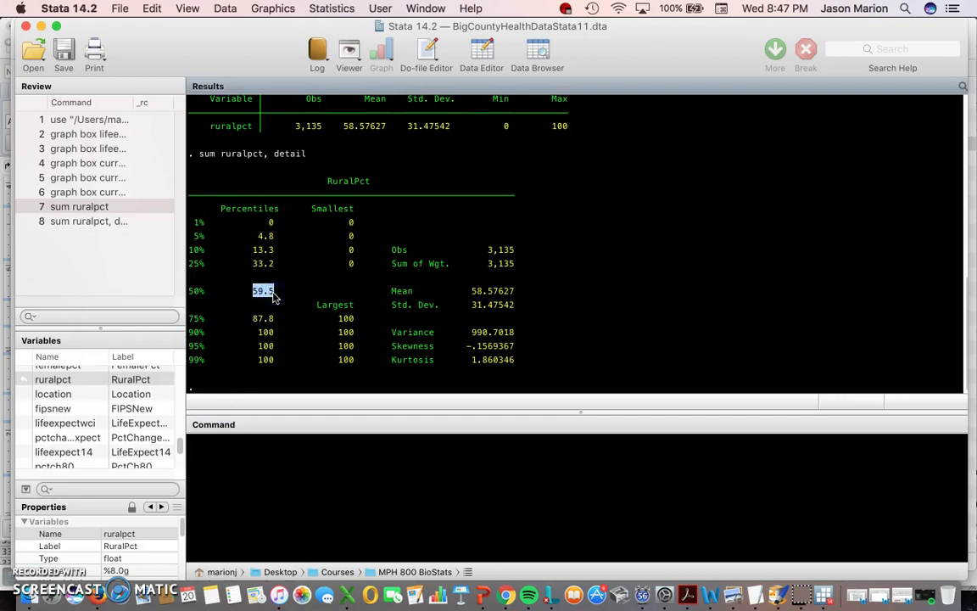
drag(272, 293, 256, 295)
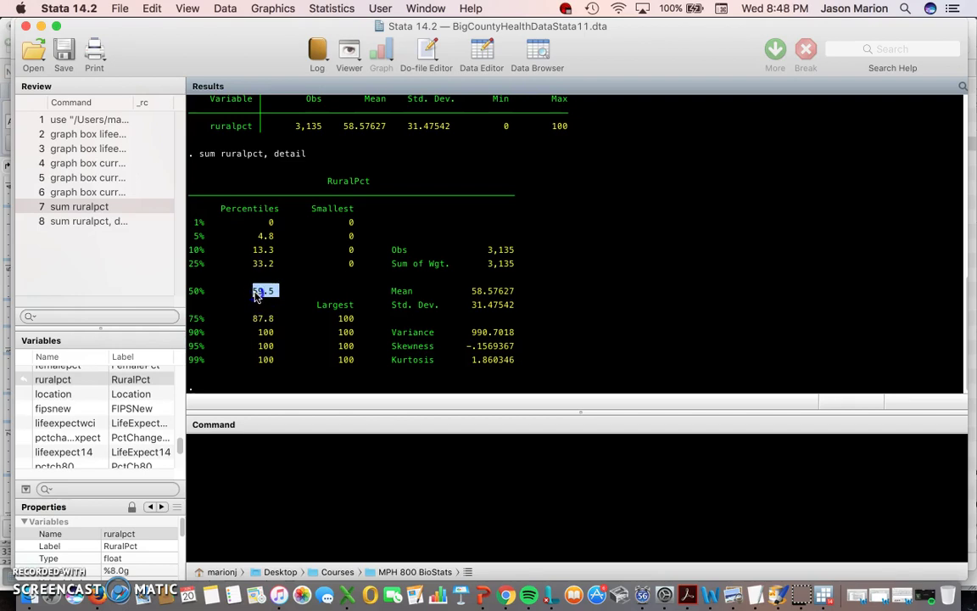
click(472, 294)
click(472, 295)
drag(471, 294, 514, 294)
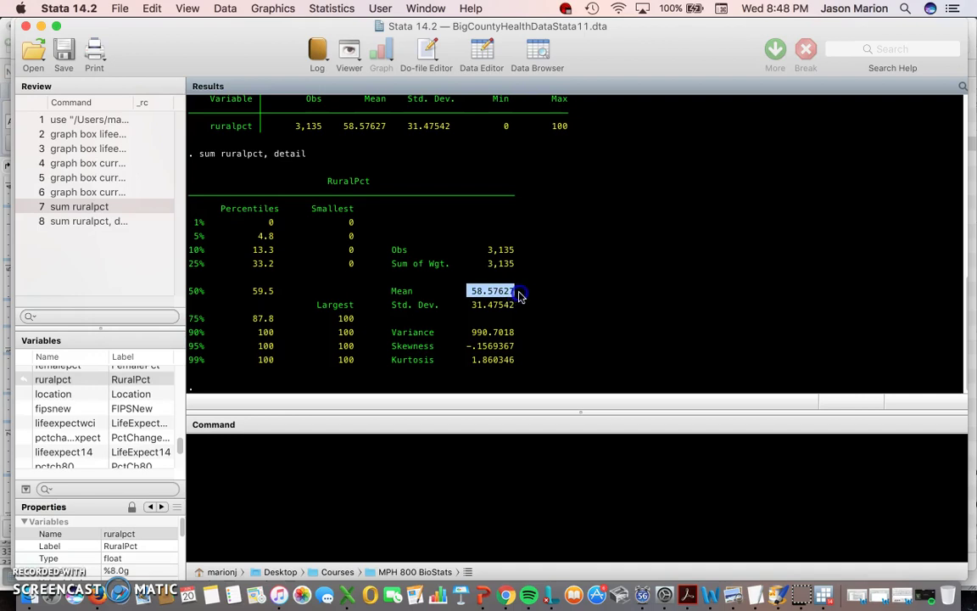
drag(253, 268, 274, 270)
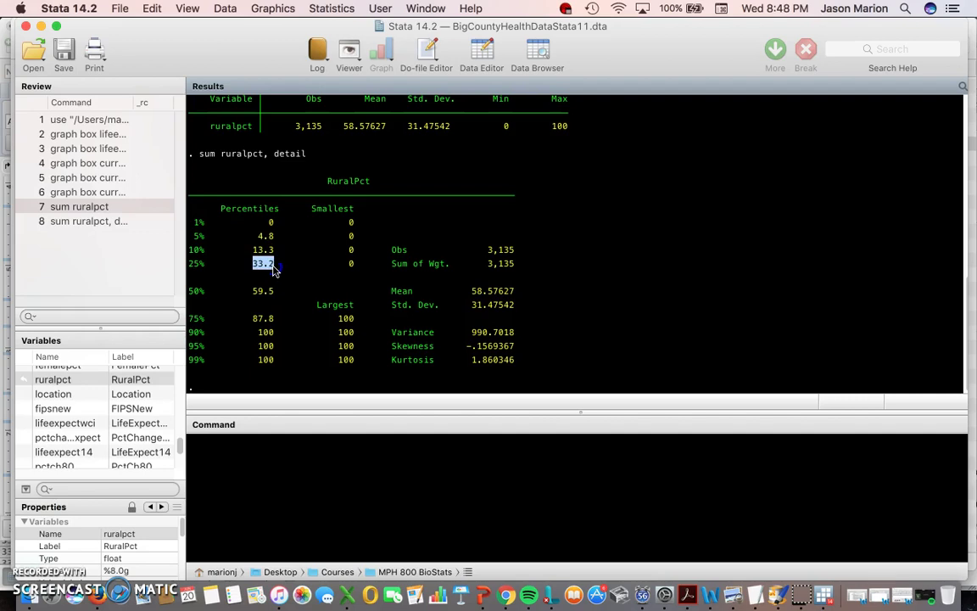
drag(249, 319, 273, 322)
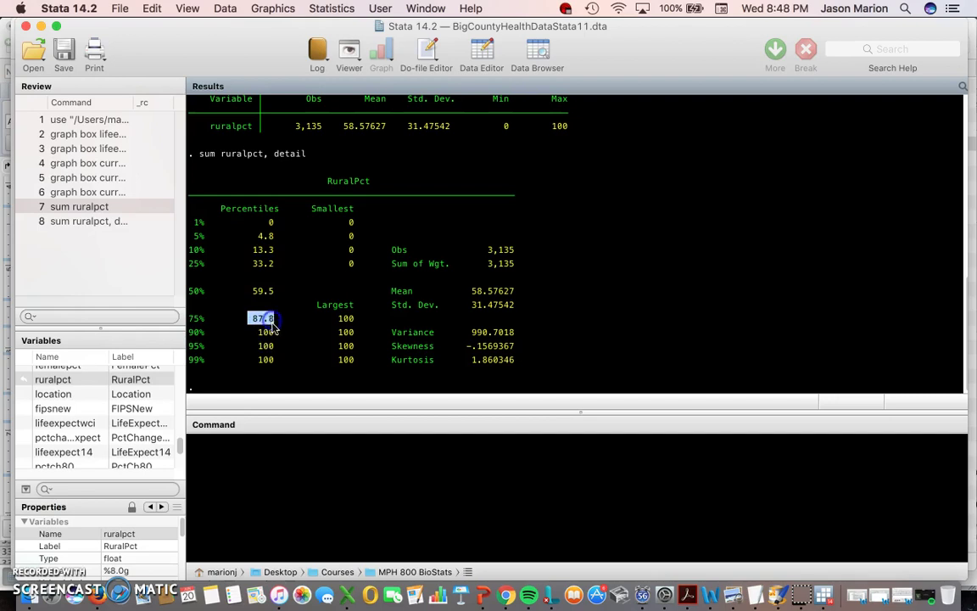
- Generate a variable heavyrural equal to 1 if ruralpct is greater than or equal to the 75th percentile, 87.8
click(348, 473)
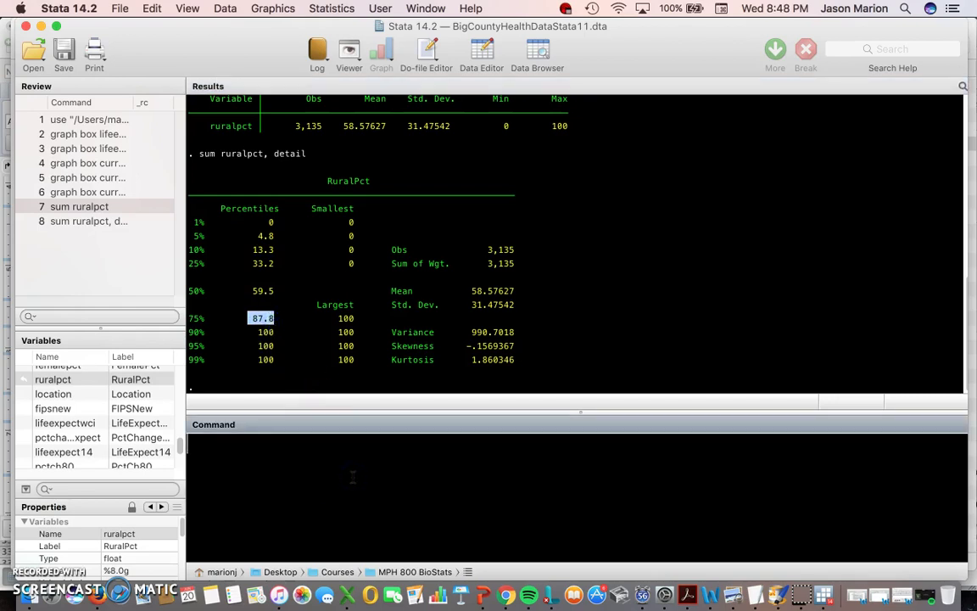
click(359, 474)
text(generate )
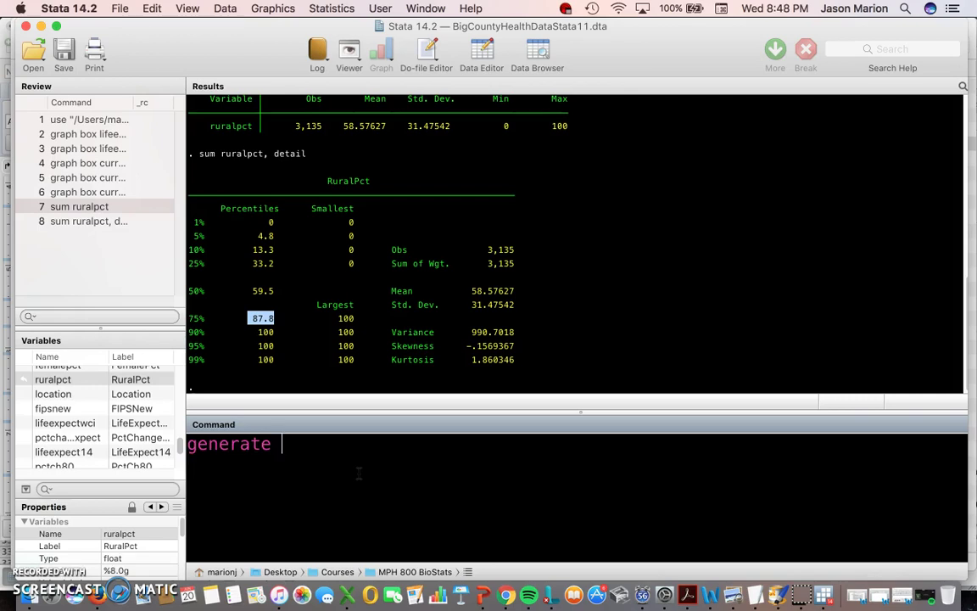
text(heavyrural = )
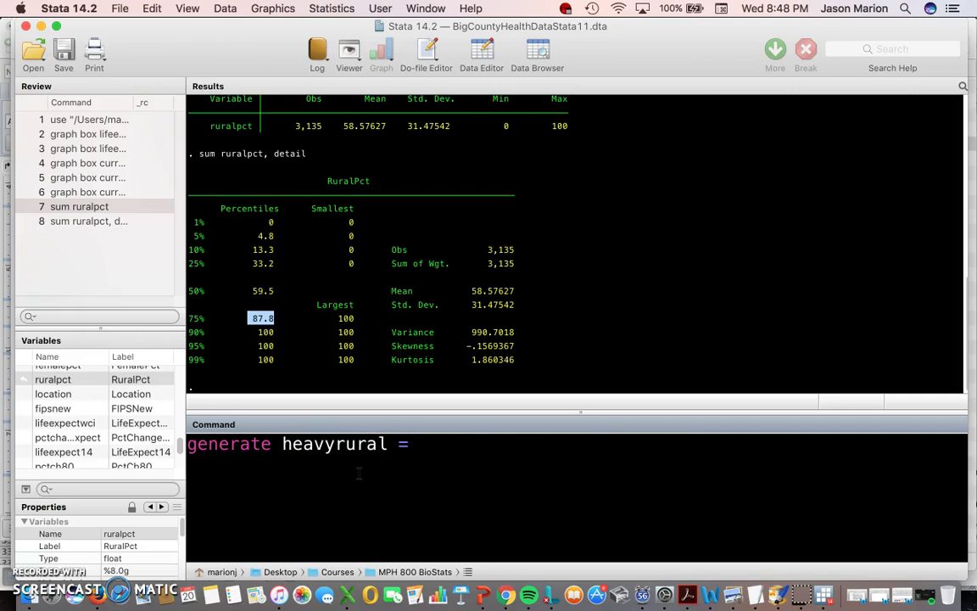
text(1 if)
double_click(246, 154)
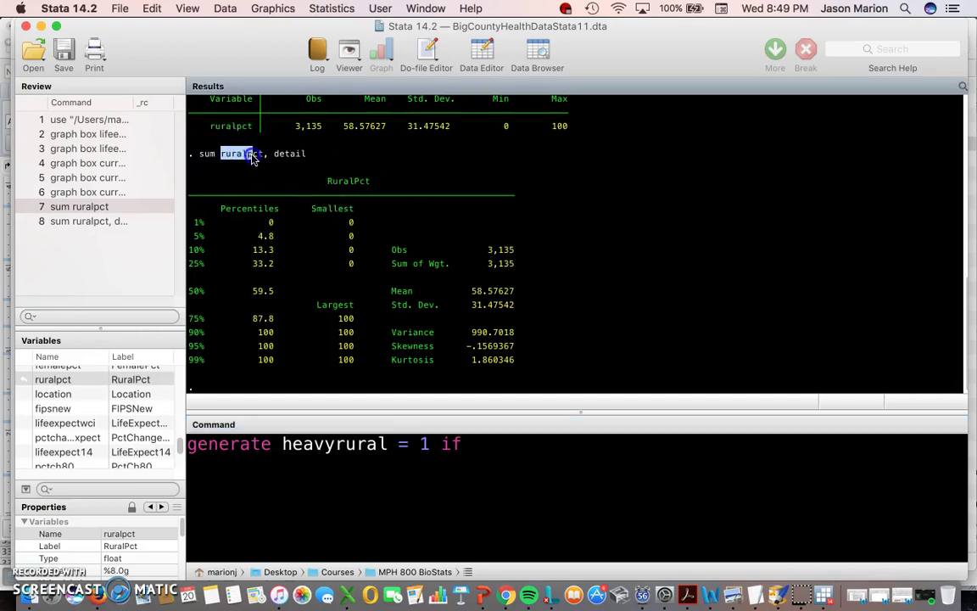
click(464, 442)
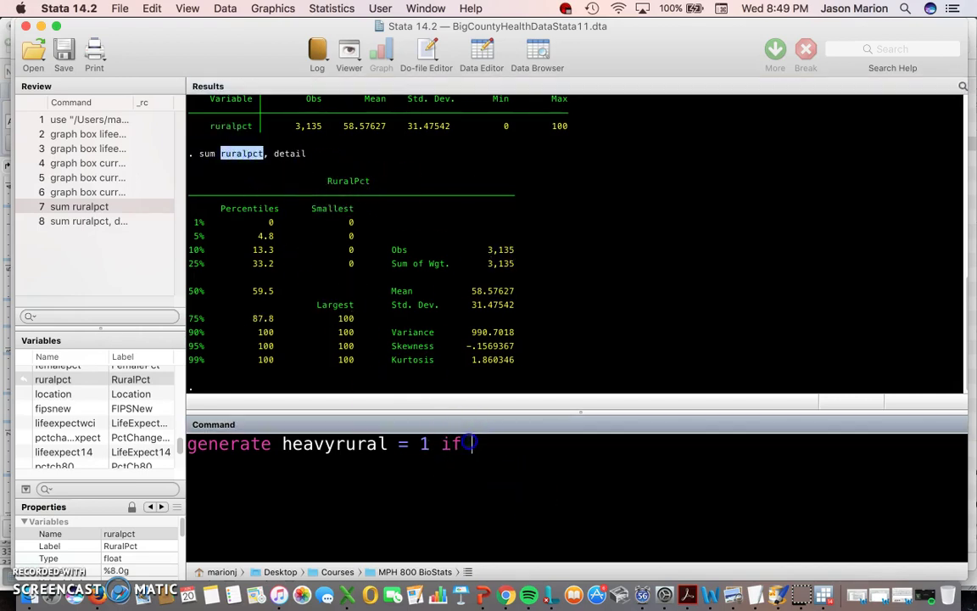
text(ruralpct )
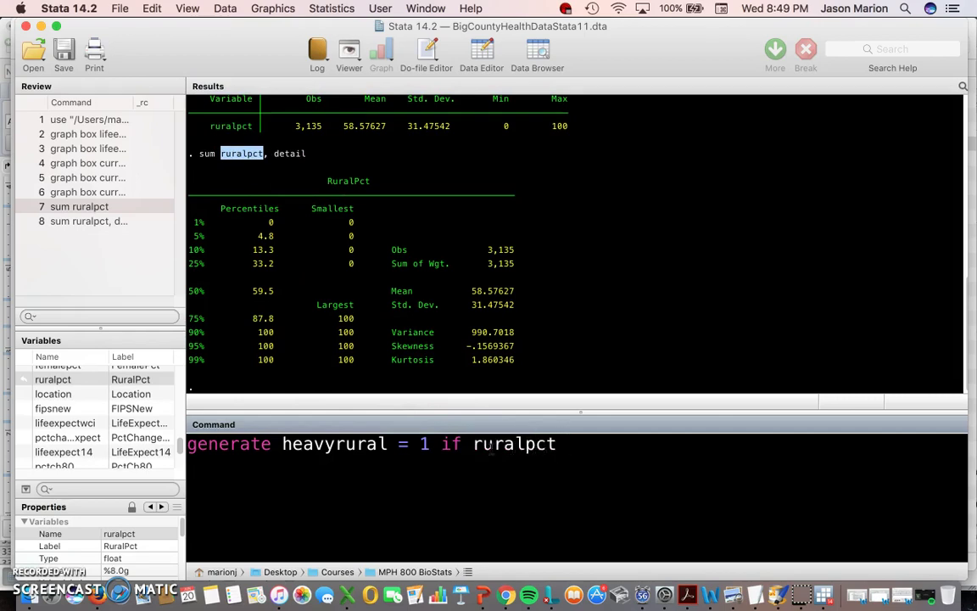
text(>=)
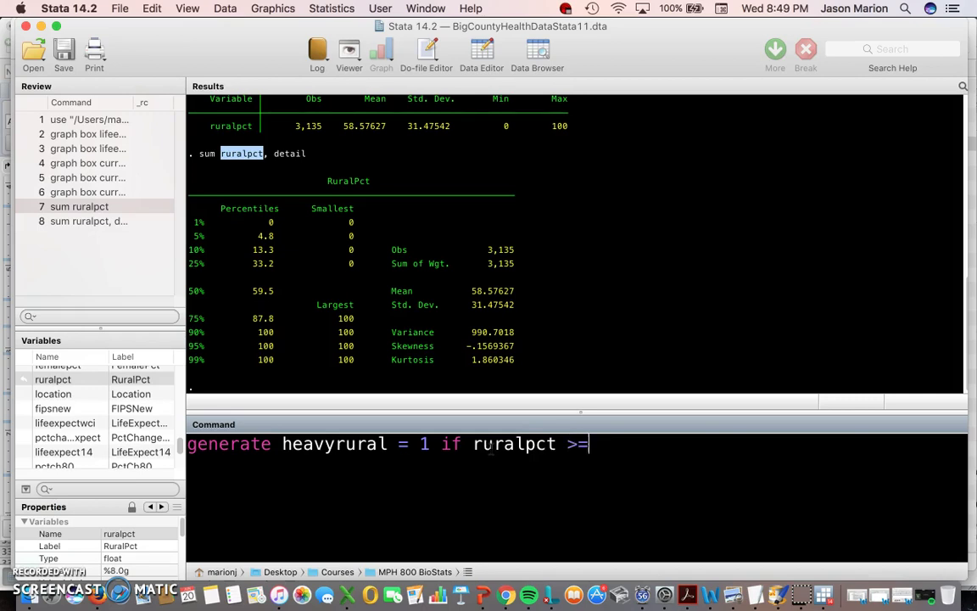
double_click(262, 319)
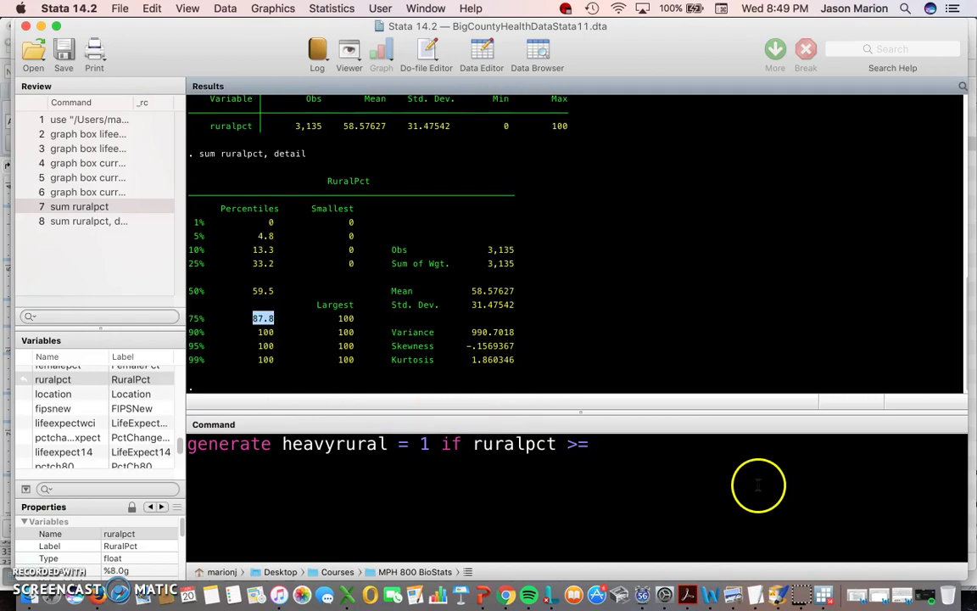
text(87.8)
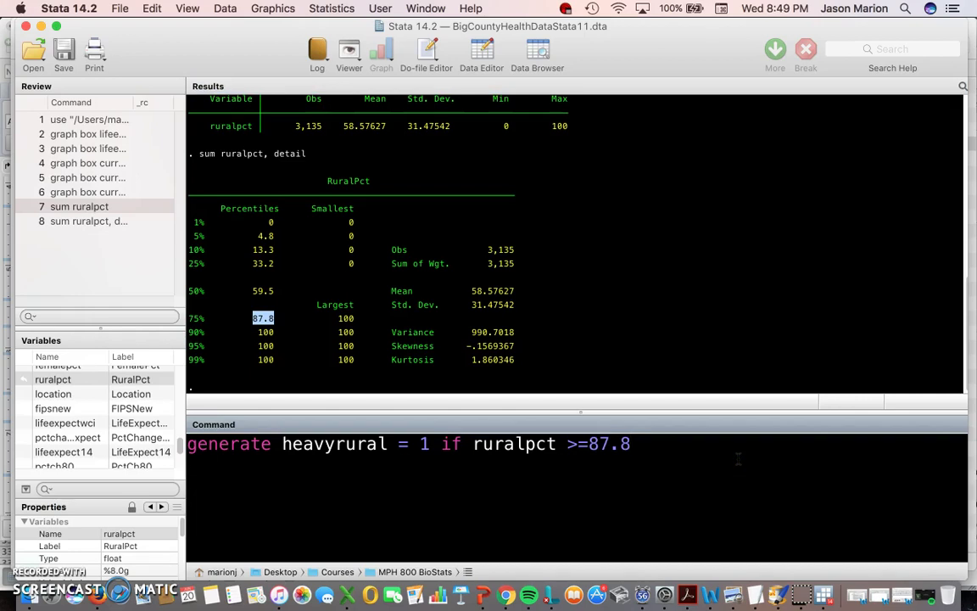
key(Return)
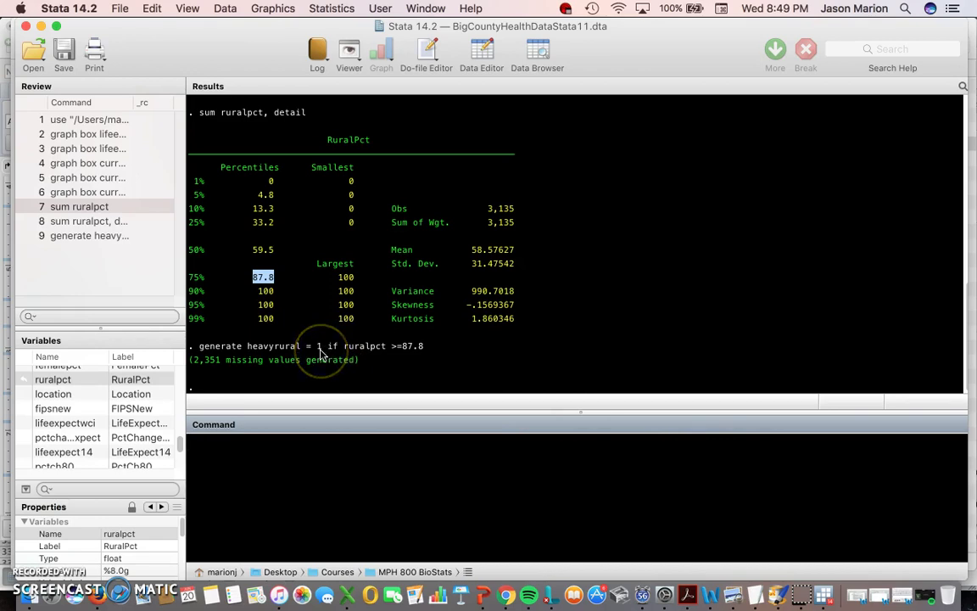
- Tabulate heavyrural with the tab command and examine its frequency row alongside the earlier generate command
click(331, 375)
text(t)
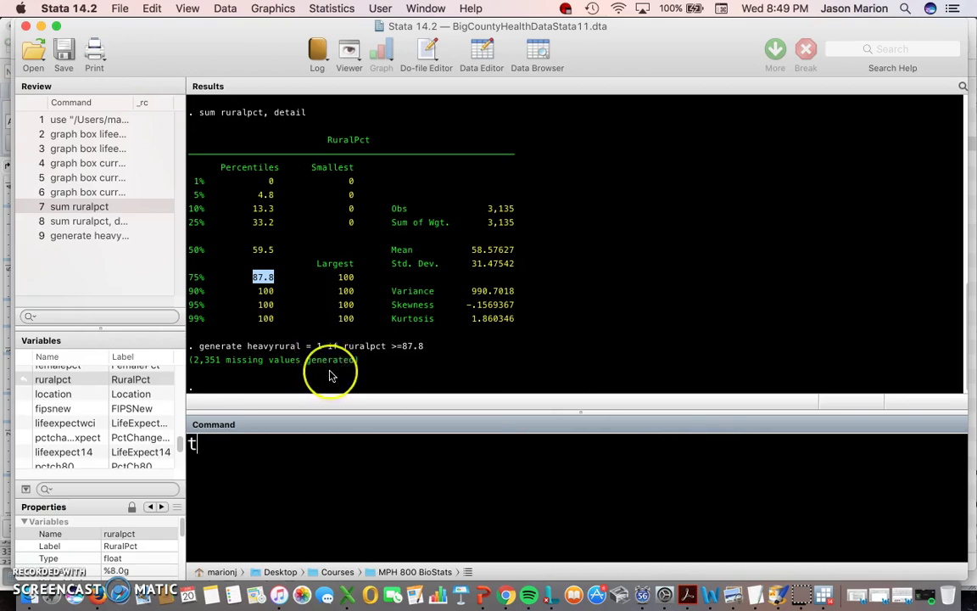
text(ab)
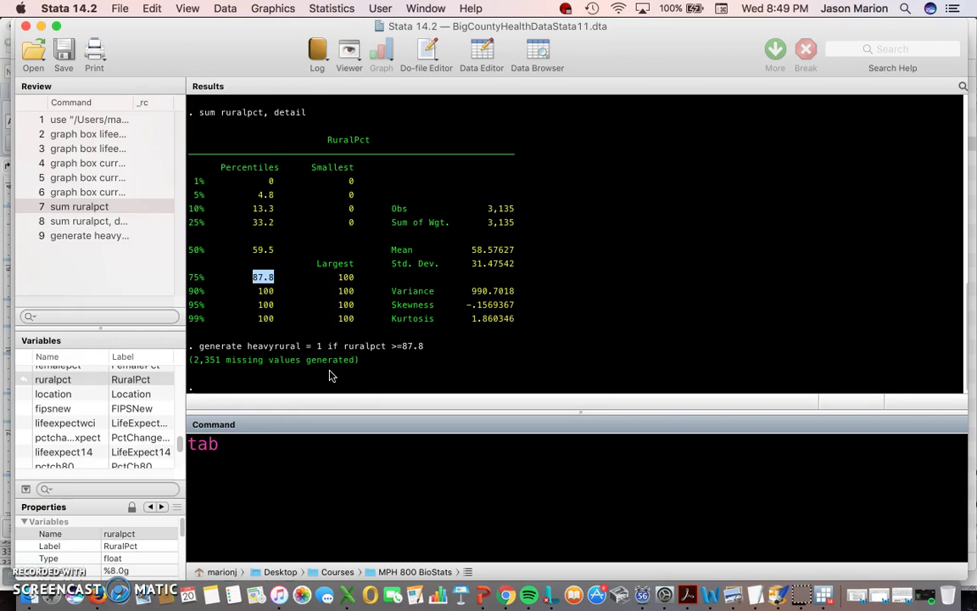
text( heavyrural)
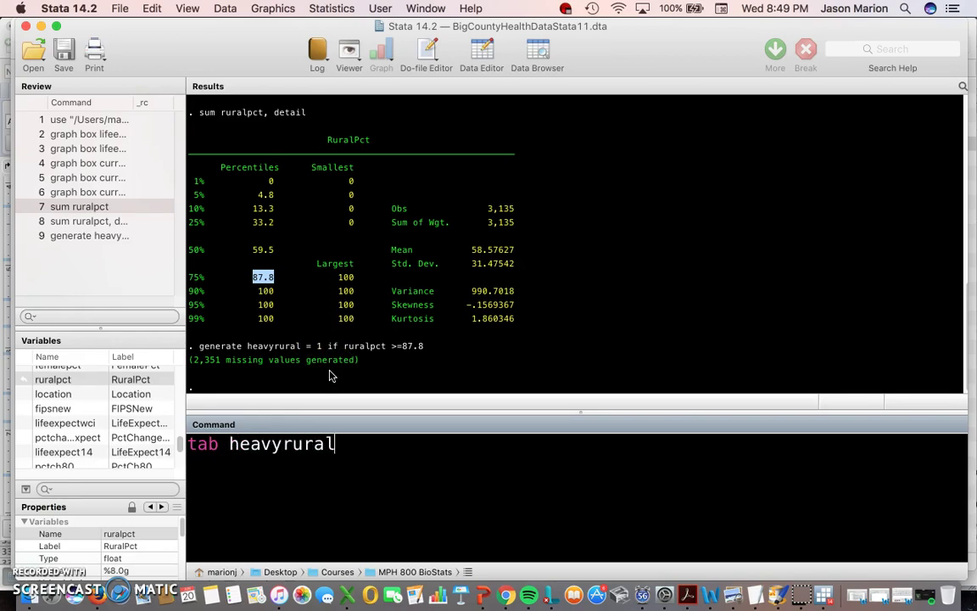
key(Return)
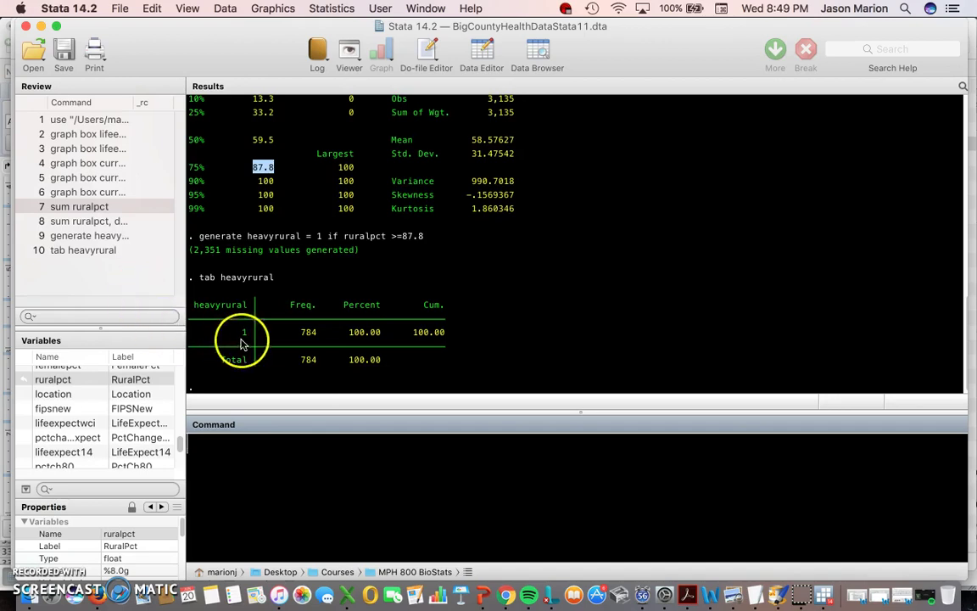
drag(239, 342, 325, 343)
drag(240, 332, 439, 334)
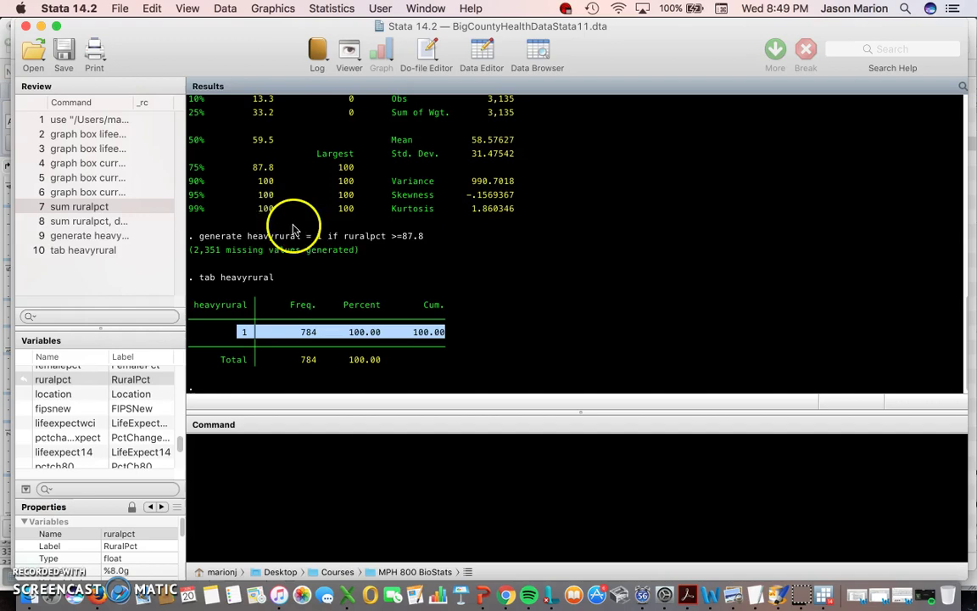
scroll(215, 271, up, 1)
scroll(214, 271, up, 2)
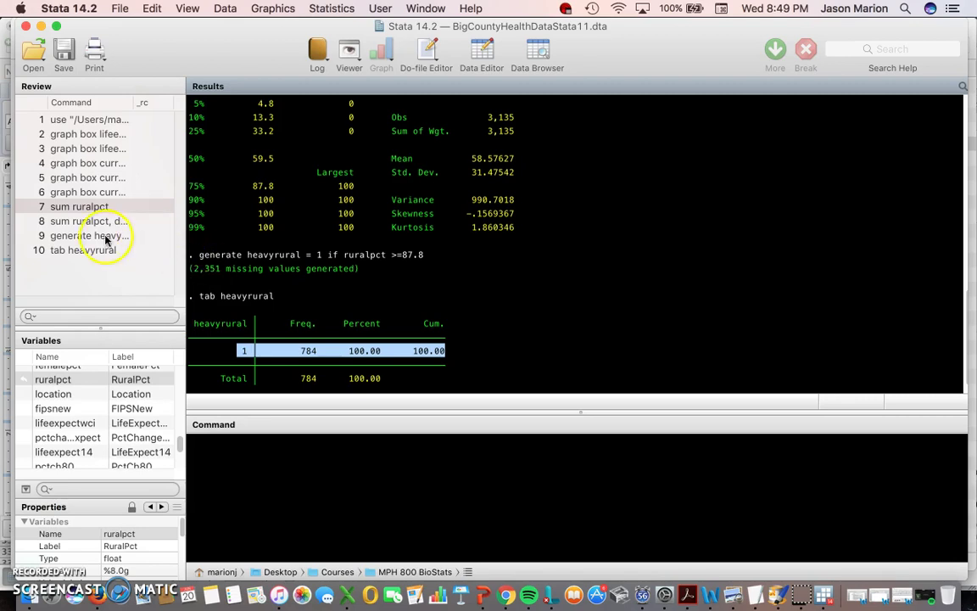
scroll(239, 257, up, 1)
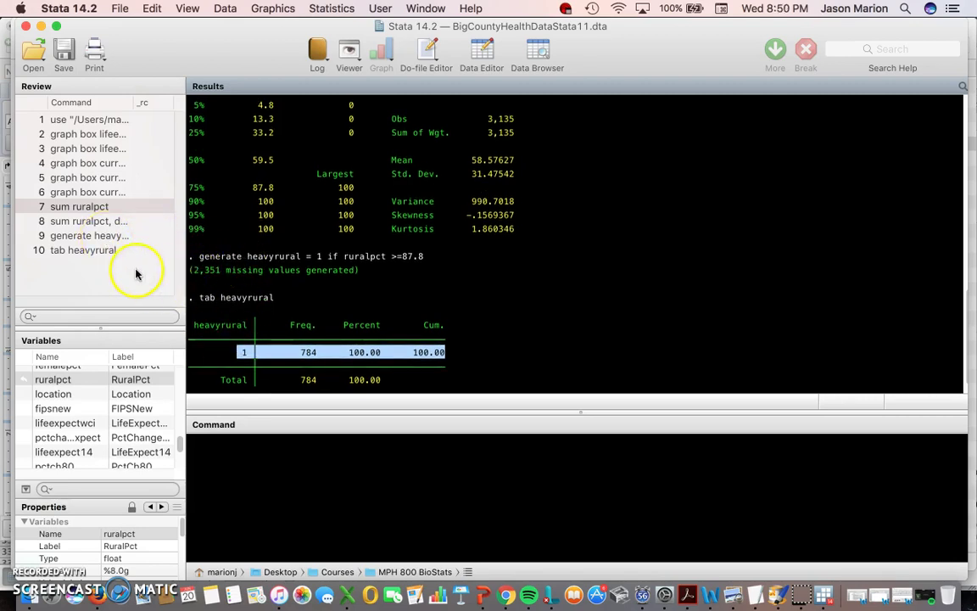
- Compose a replace command that sets heavyrural to 0 if ruralpct is less than 87.8
click(259, 456)
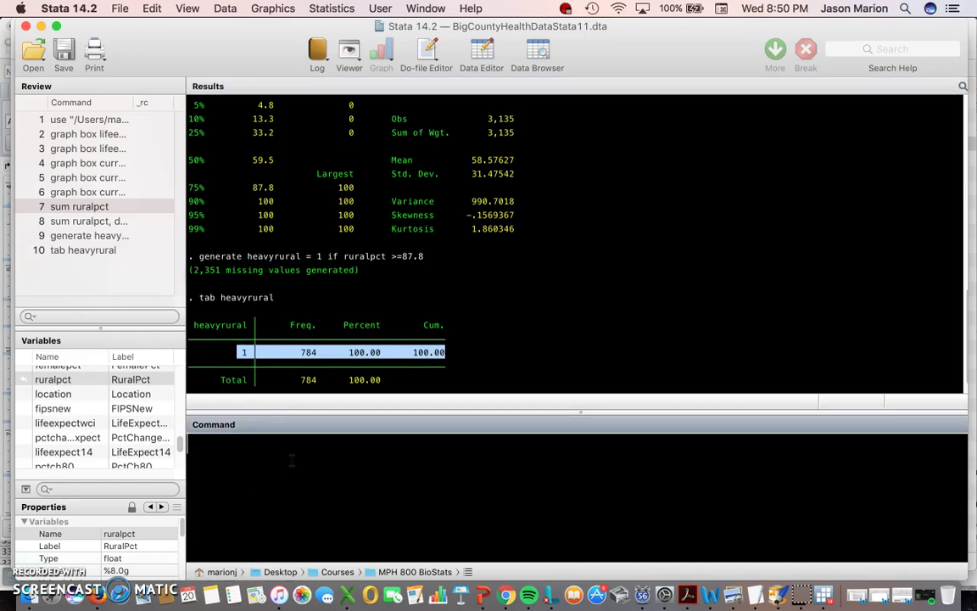
text(replace)
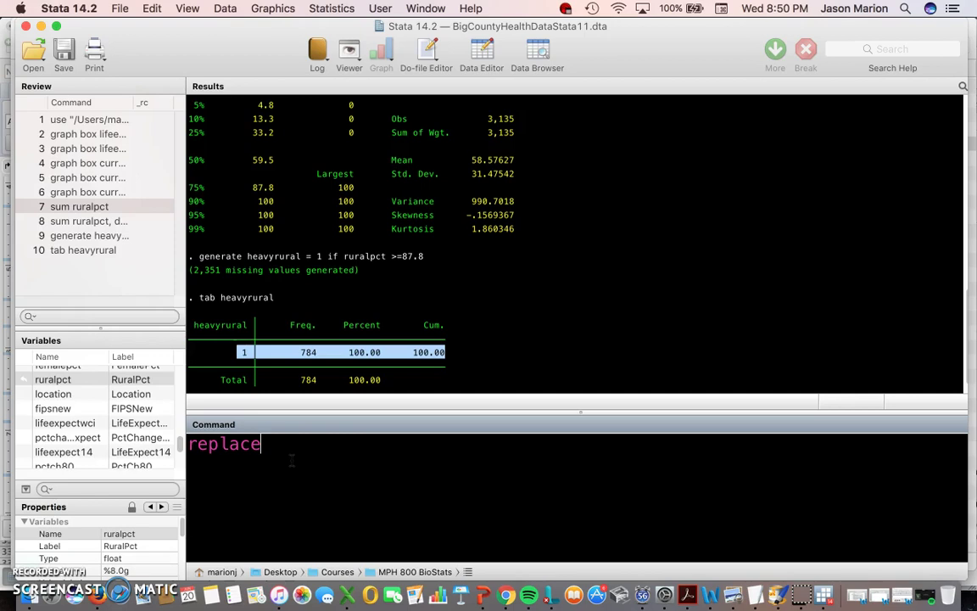
text( heavyrural)
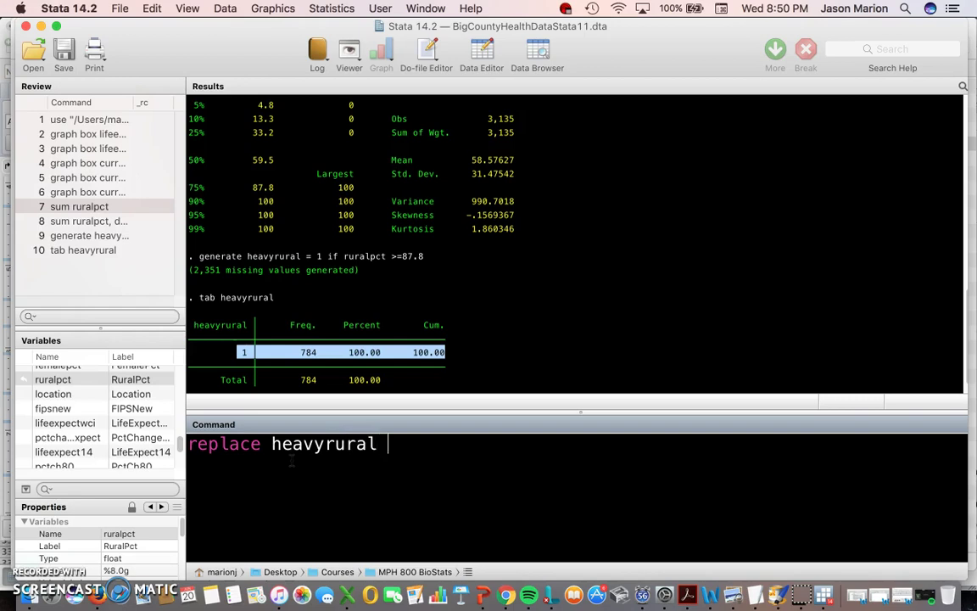
text( =)
key(BackSpace)
text(0)
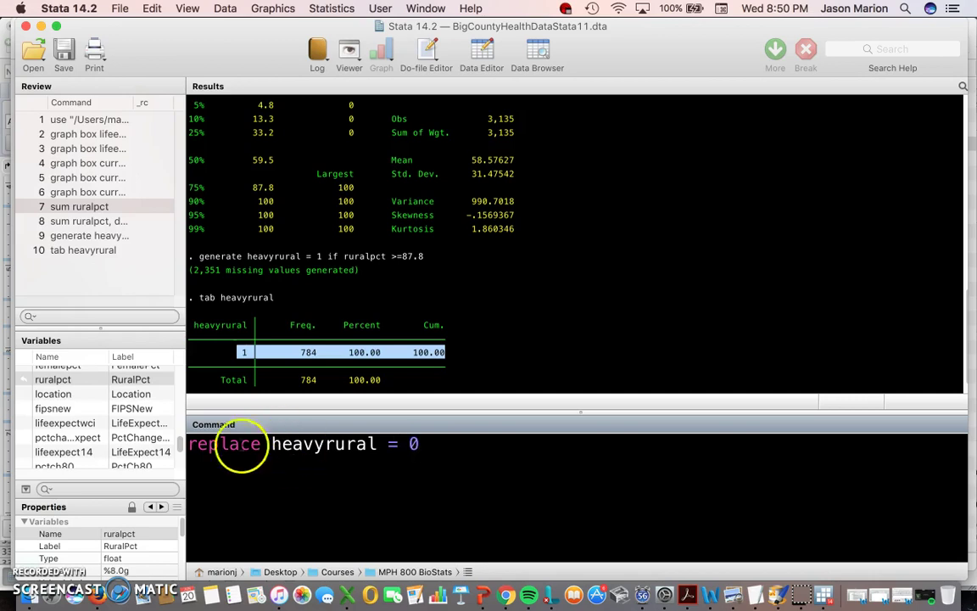
drag(190, 444, 369, 447)
click(271, 444)
click(391, 445)
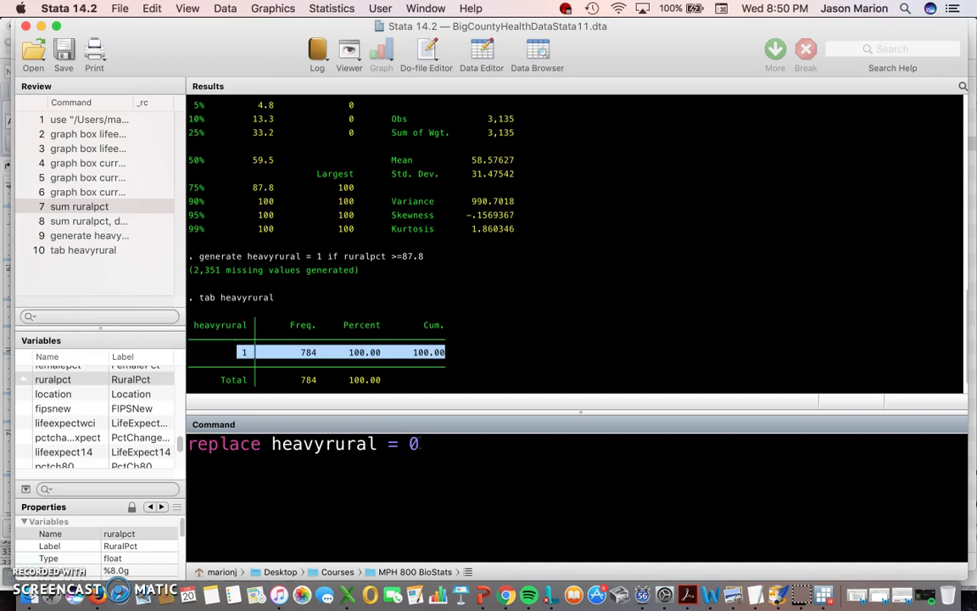
text(if ruralpct)
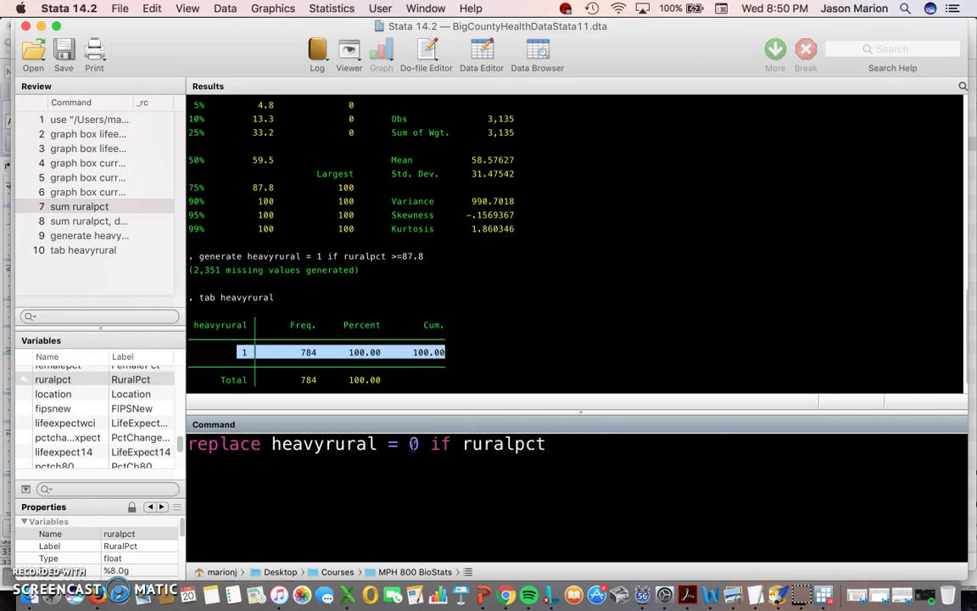
text( < 87.8)
- Compare the replace condition with the earlier generate condition, run the replace command, and check its change message
drag(577, 444, 623, 443)
click(588, 444)
click(373, 280)
drag(394, 266, 423, 262)
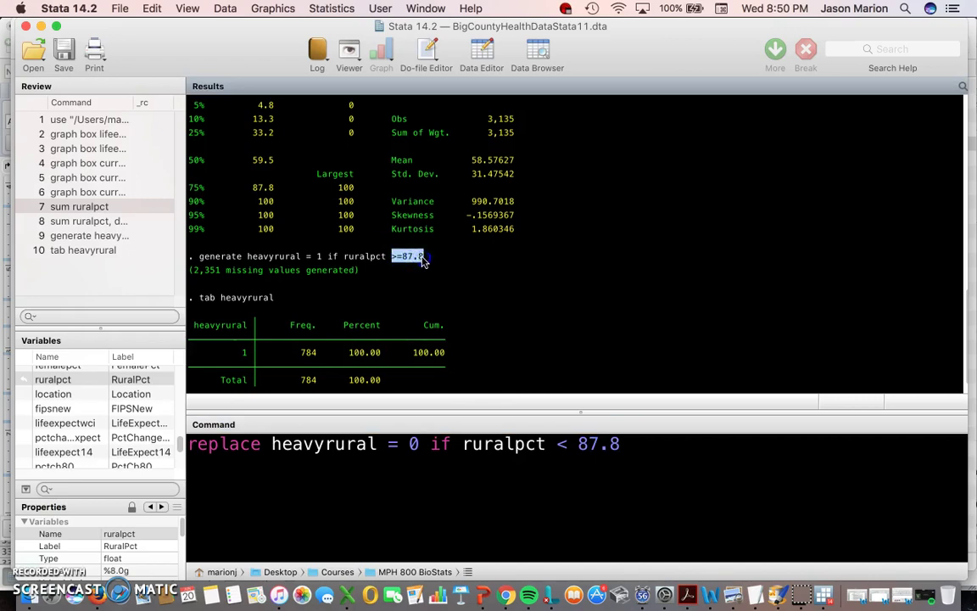
click(388, 451)
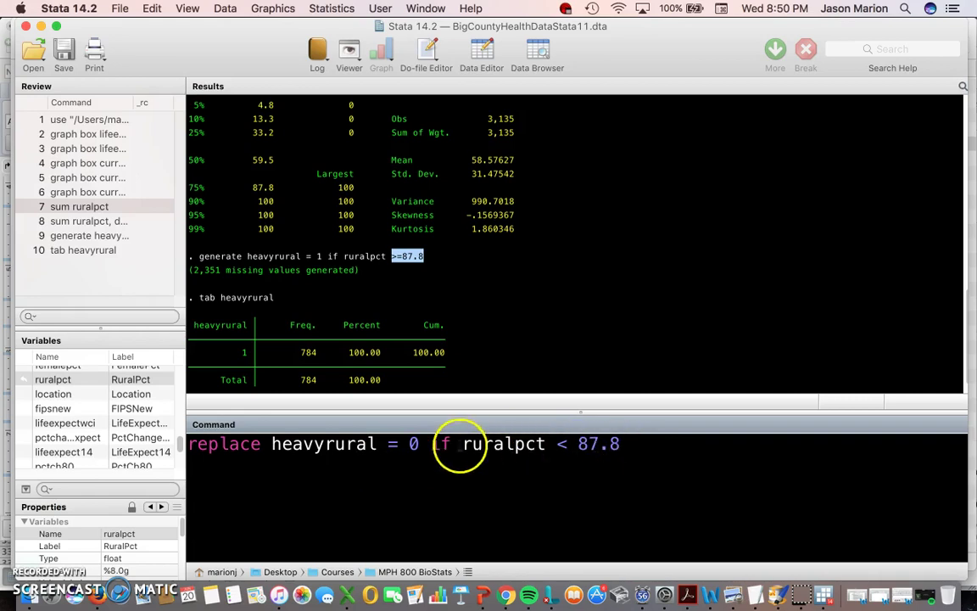
double_click(414, 444)
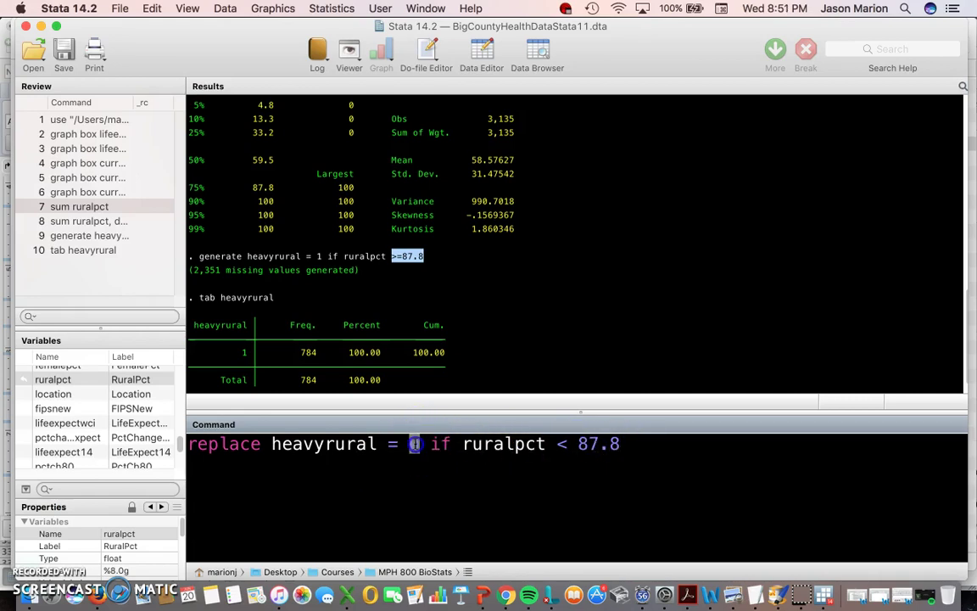
click(348, 454)
key(Return)
drag(321, 361, 183, 364)
- Tabulate heavyrural again with the tab command and examine the total and the 0 and 1 categories
click(266, 473)
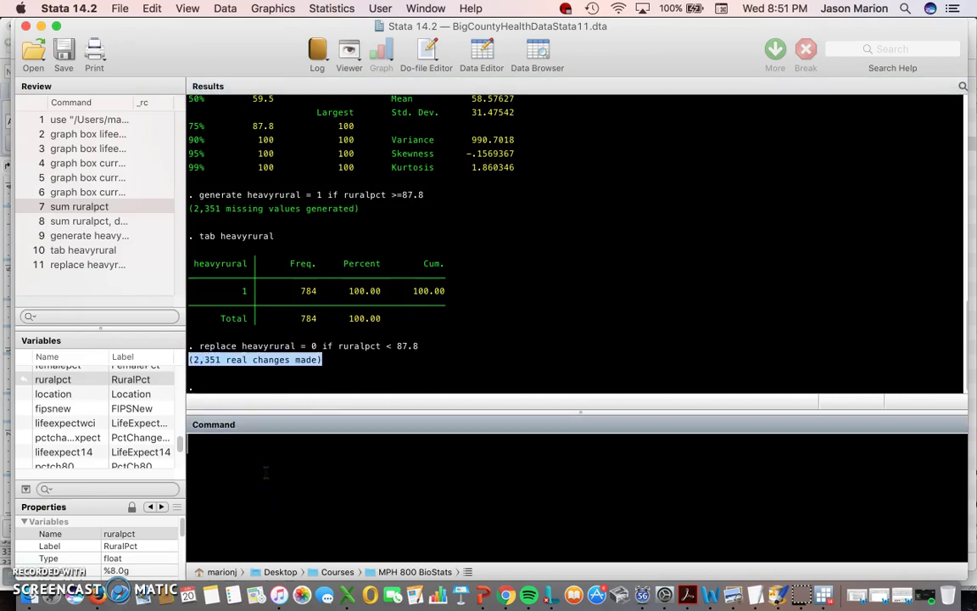
text(tab heavyrural)
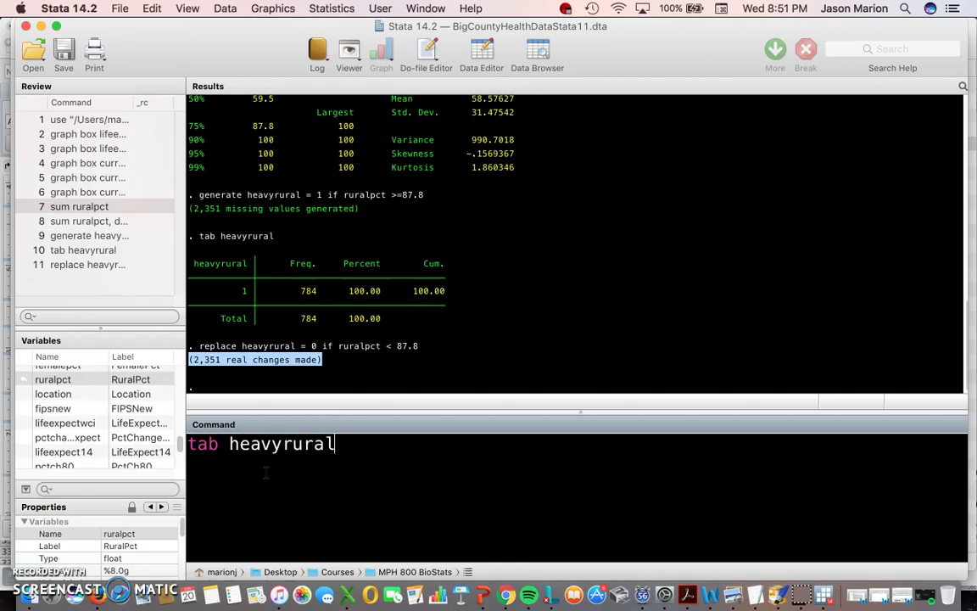
key(Return)
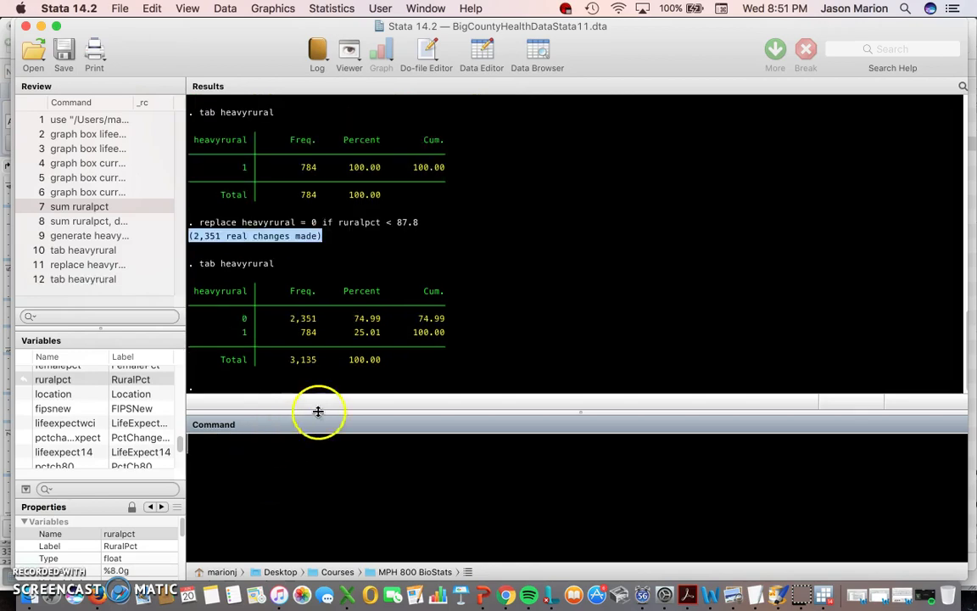
drag(287, 360, 313, 361)
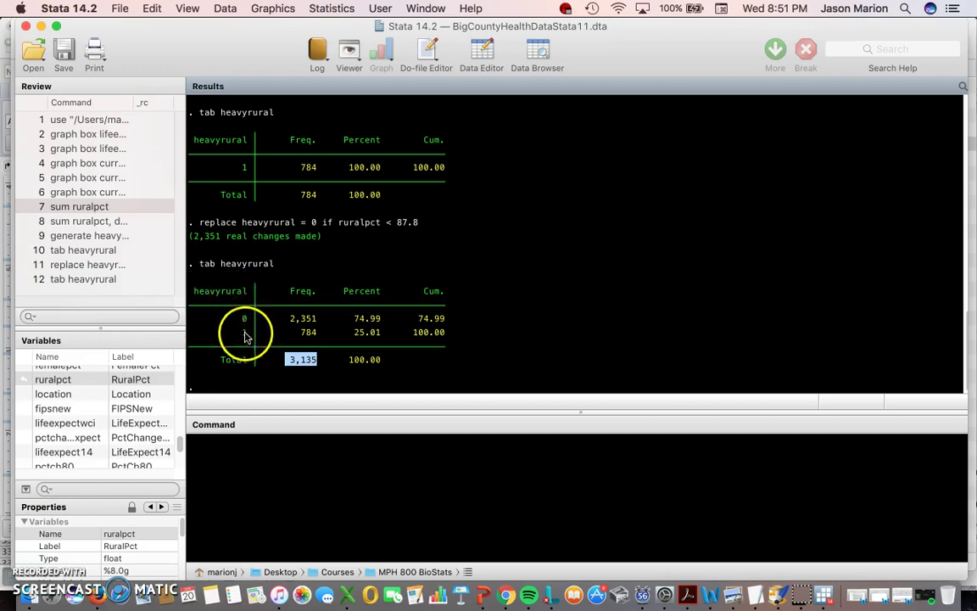
drag(242, 319, 252, 323)
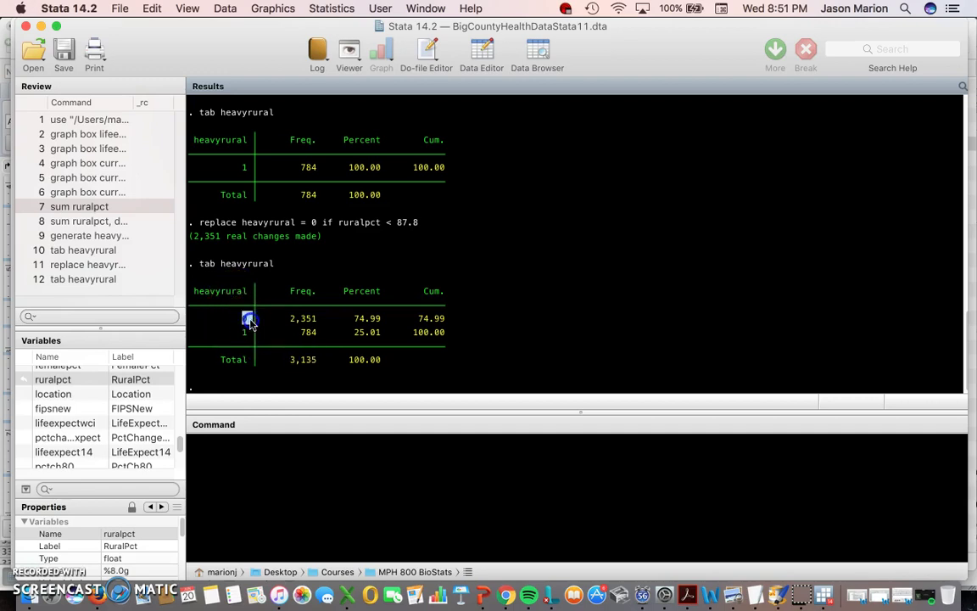
click(246, 335)
- Review the 75th percentile of ruralpct, the generate and replace conditions, and the latest heavyrural tabulation
scroll(305, 288, up, 5)
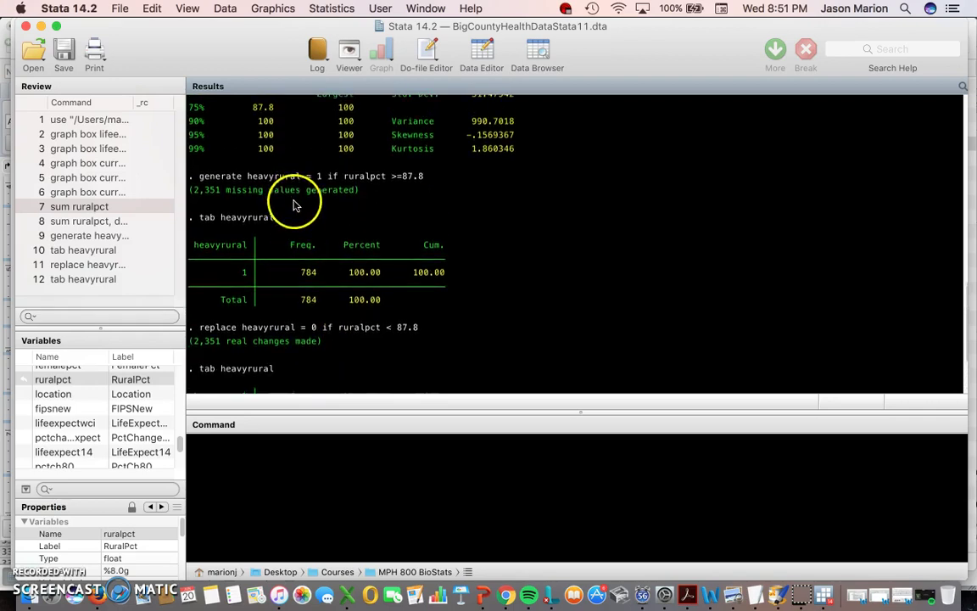
scroll(289, 195, up, 1)
drag(253, 124, 269, 129)
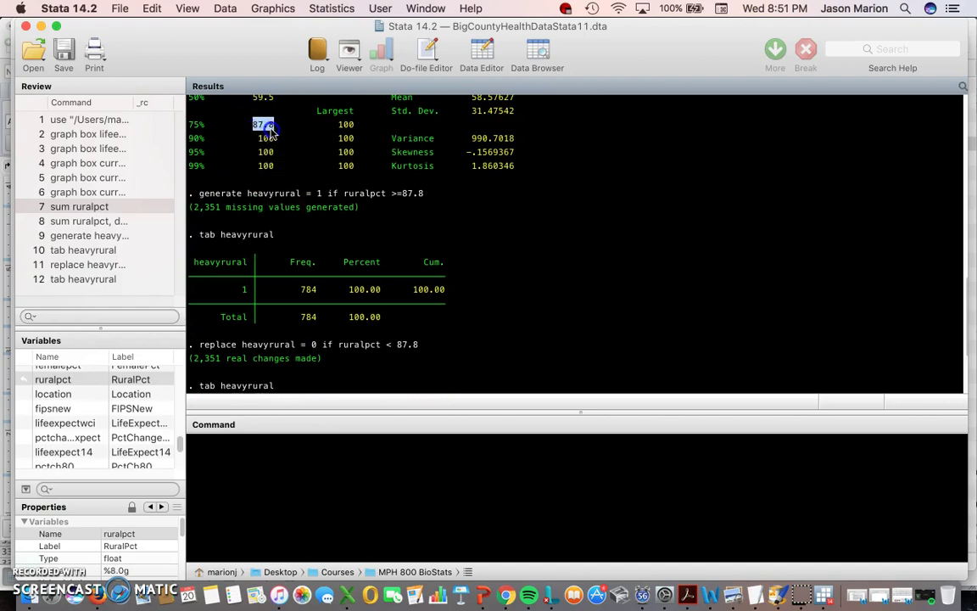
scroll(344, 366, down, 7)
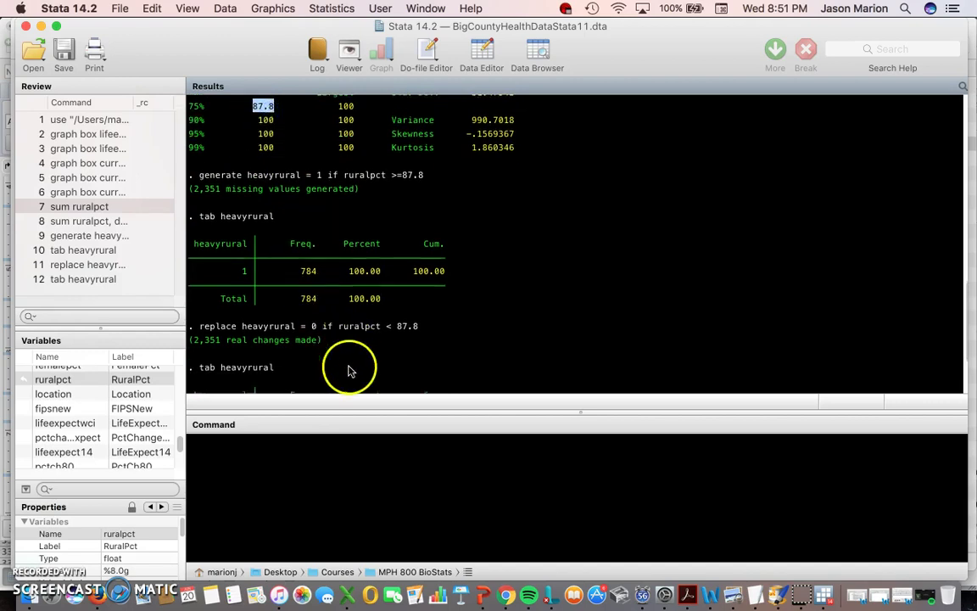
click(322, 492)
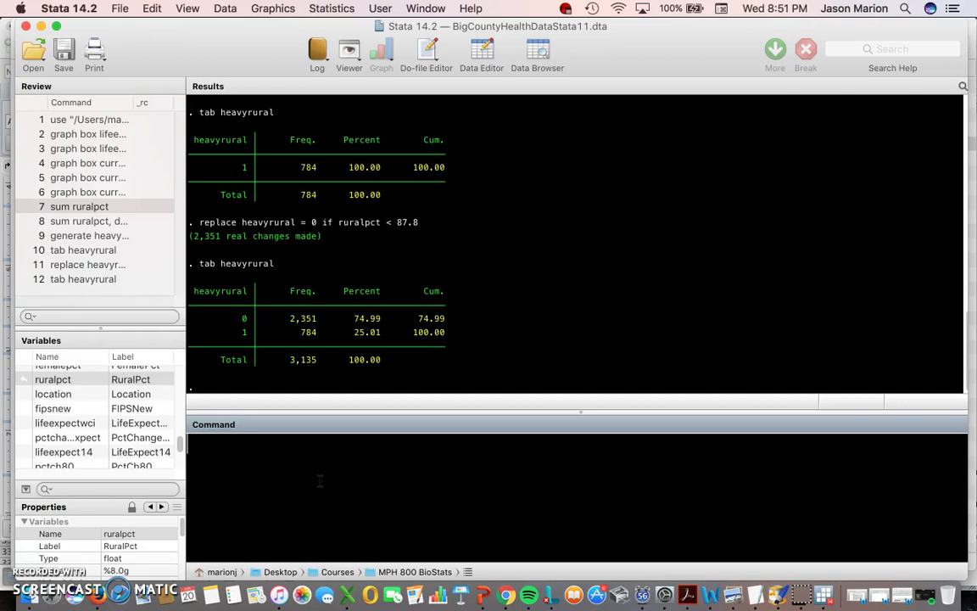
scroll(382, 283, up, 3)
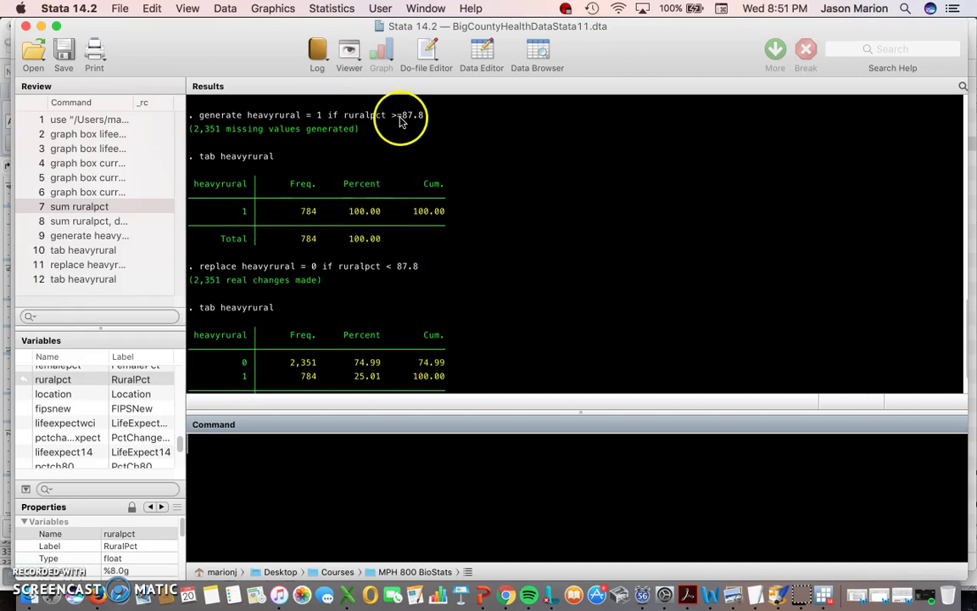
scroll(402, 123, up, 1)
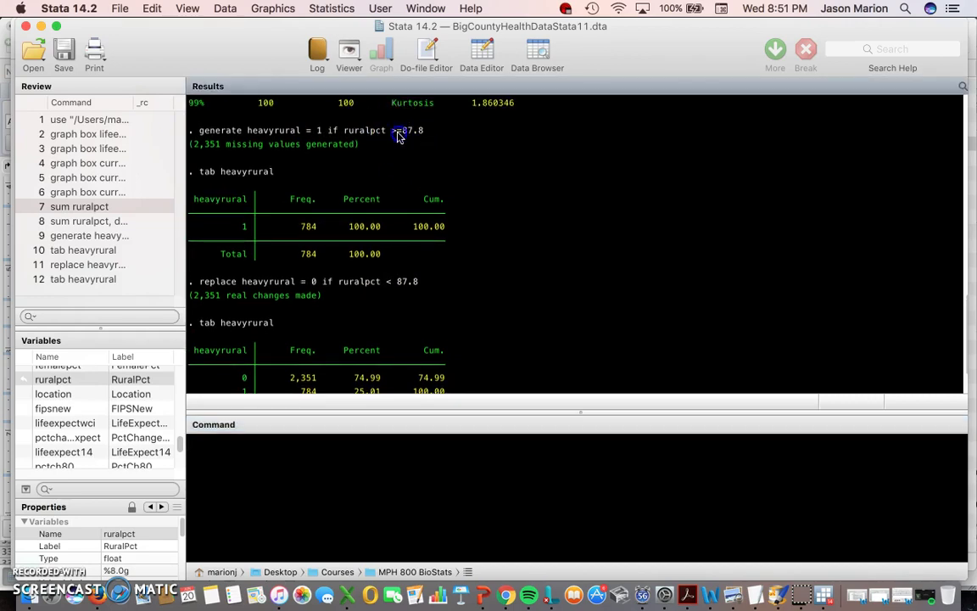
scroll(406, 170, up, 10)
scroll(390, 246, down, 15)
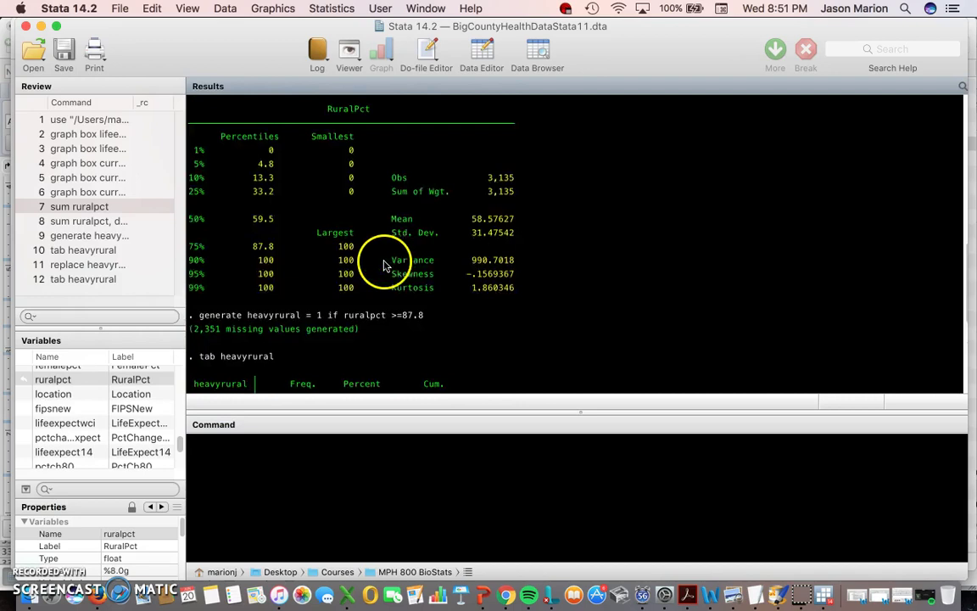
scroll(384, 264, up, 3)
scroll(319, 222, up, 2)
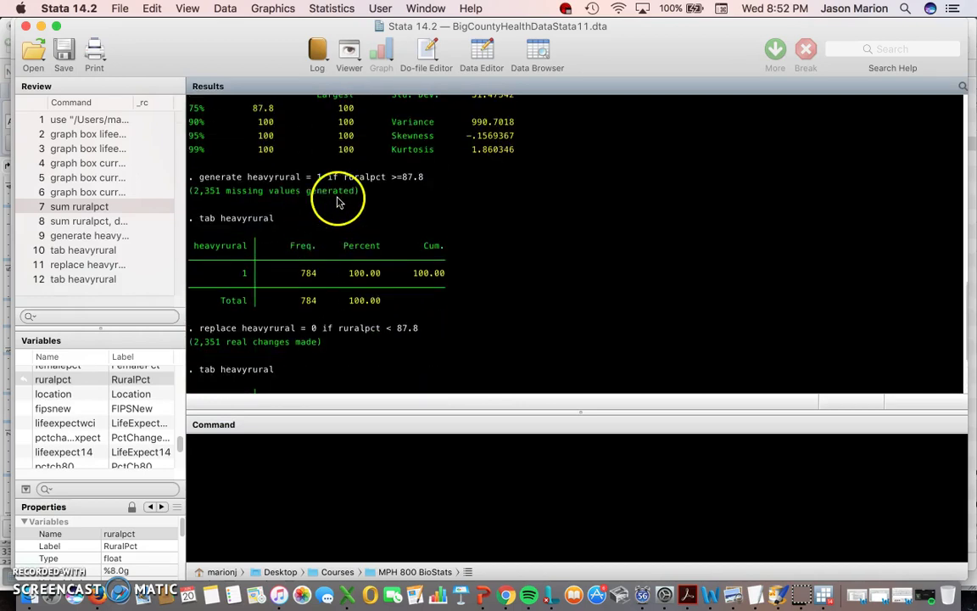
double_click(397, 179)
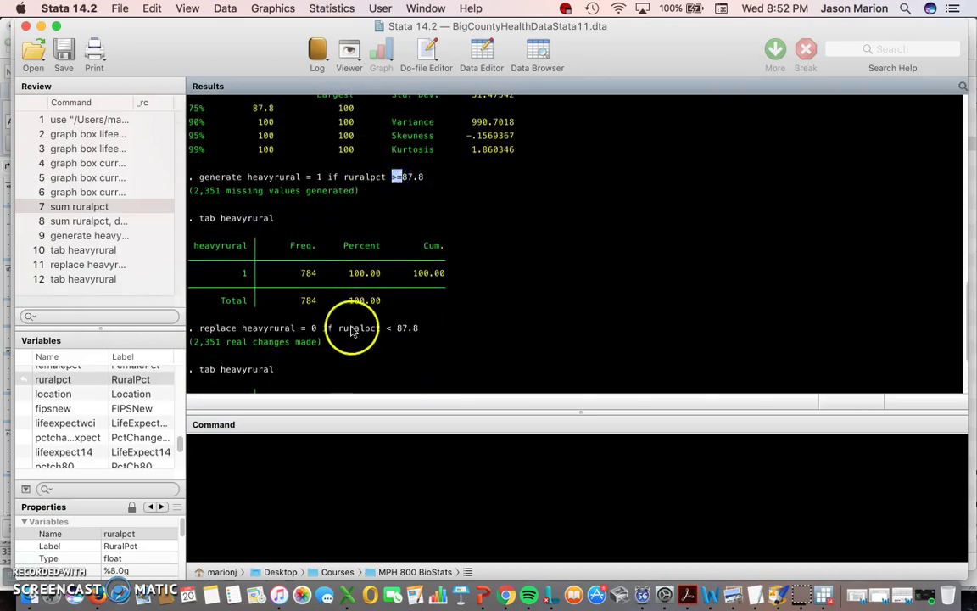
scroll(346, 344, down, 5)
click(241, 496)
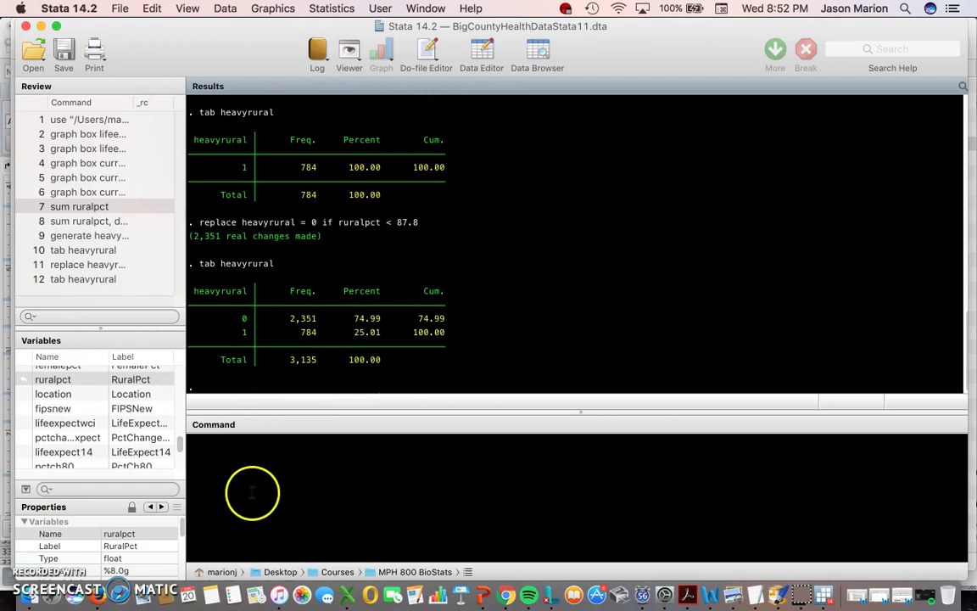
drag(221, 263, 273, 263)
click(239, 318)
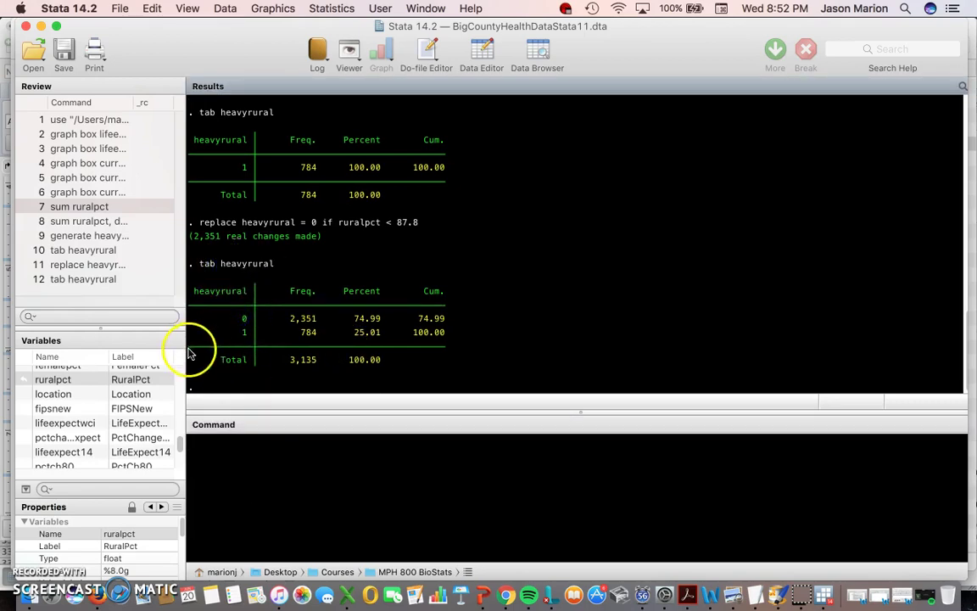
click(255, 479)
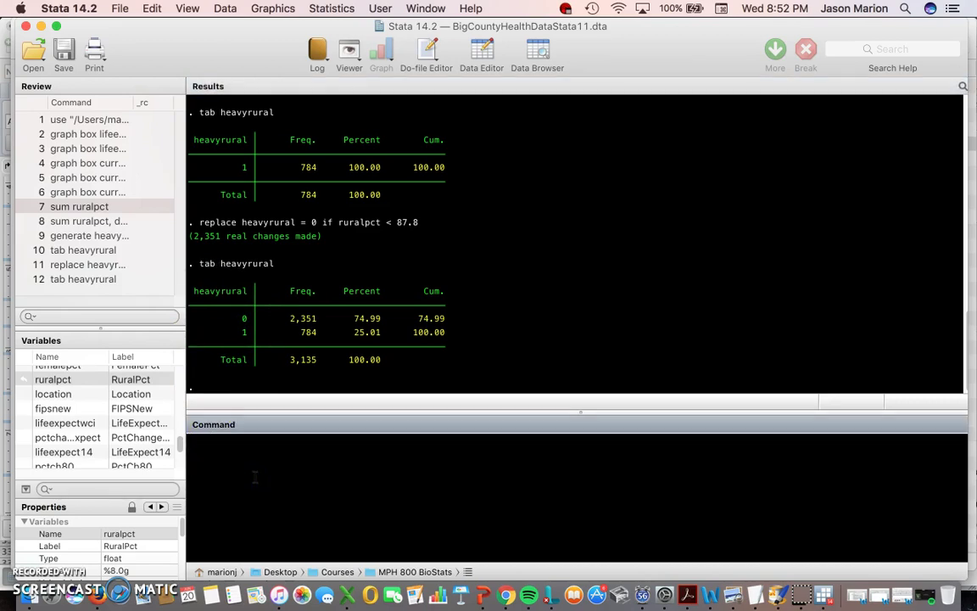
- Create a vertical box plot of lifeexpect14 with heavyrural as the Group 1 grouping variable
click(285, 16)
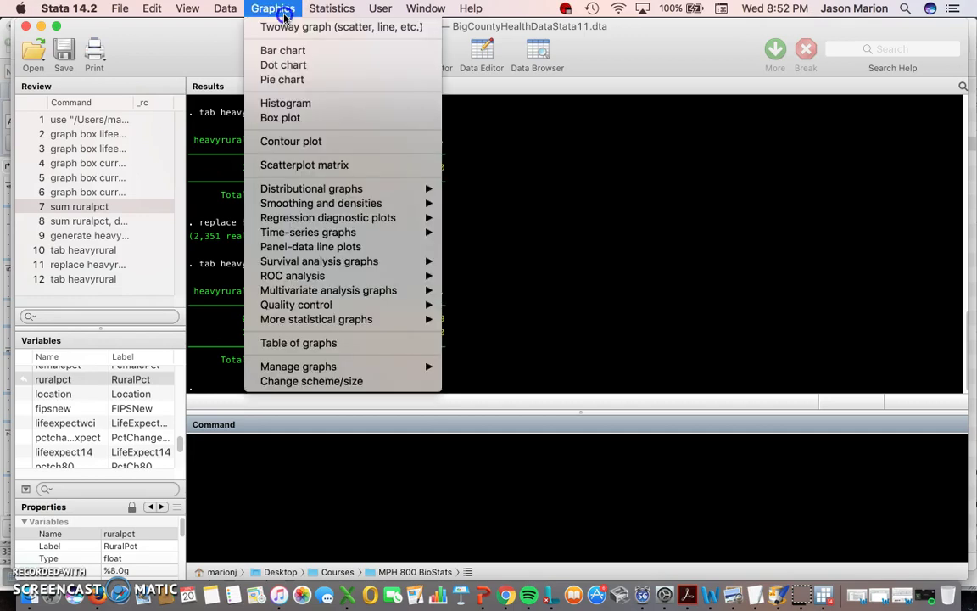
click(289, 52)
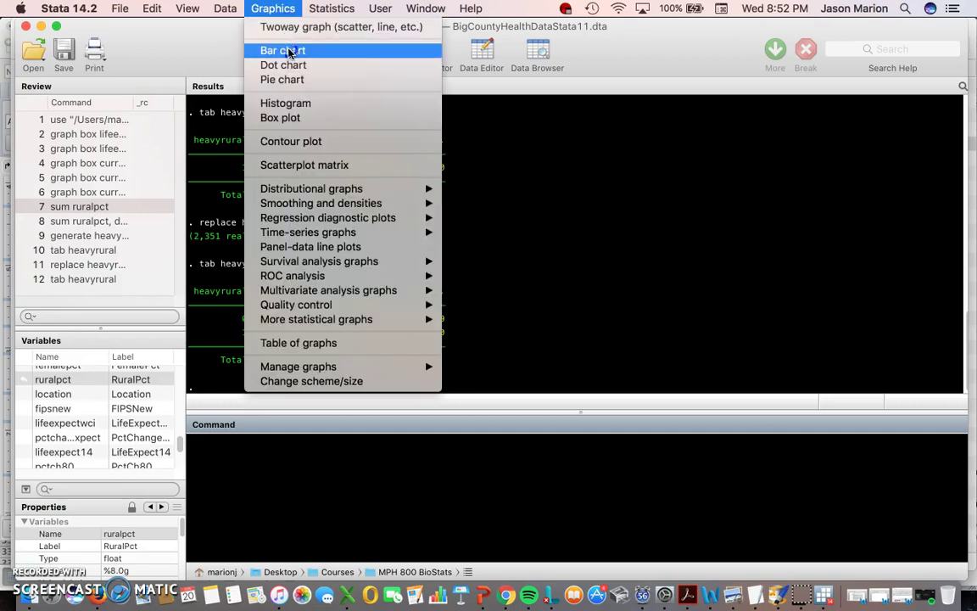
click(298, 123)
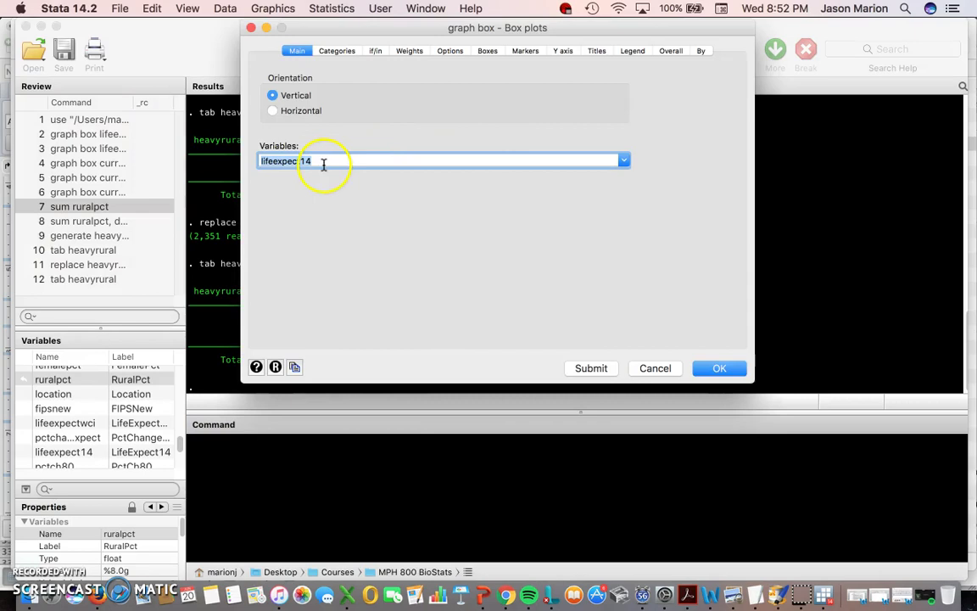
click(339, 51)
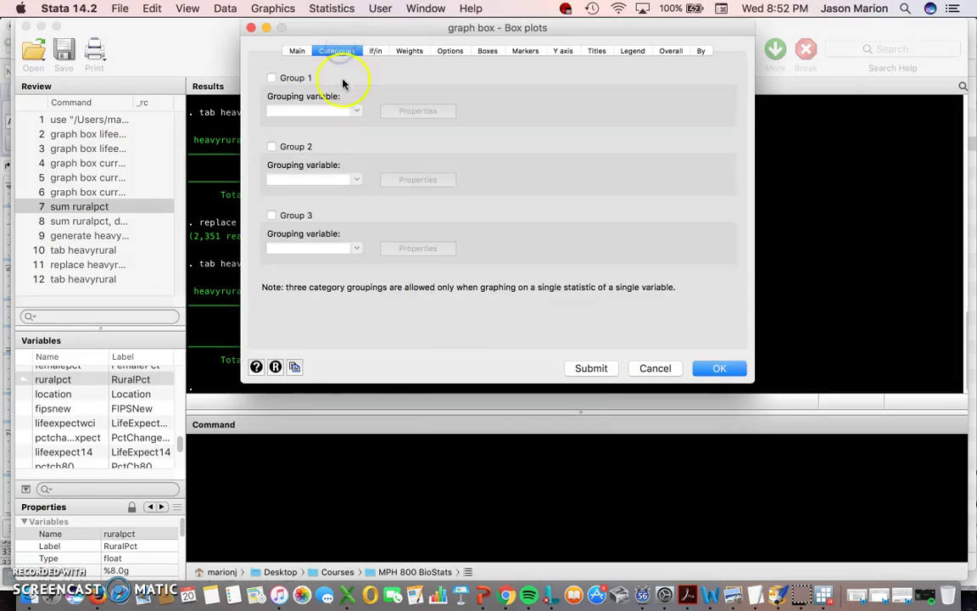
click(272, 77)
click(354, 111)
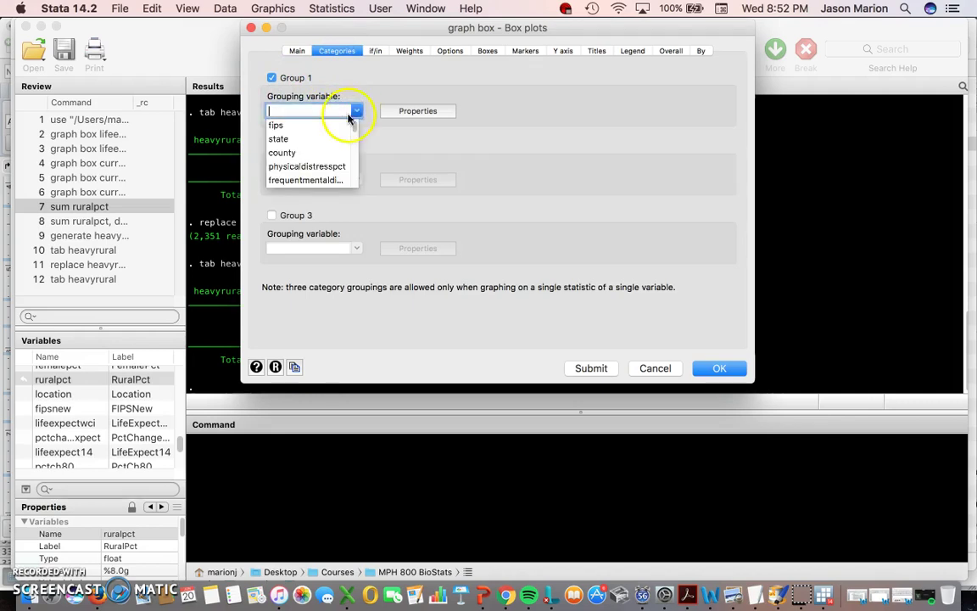
click(354, 107)
click(356, 110)
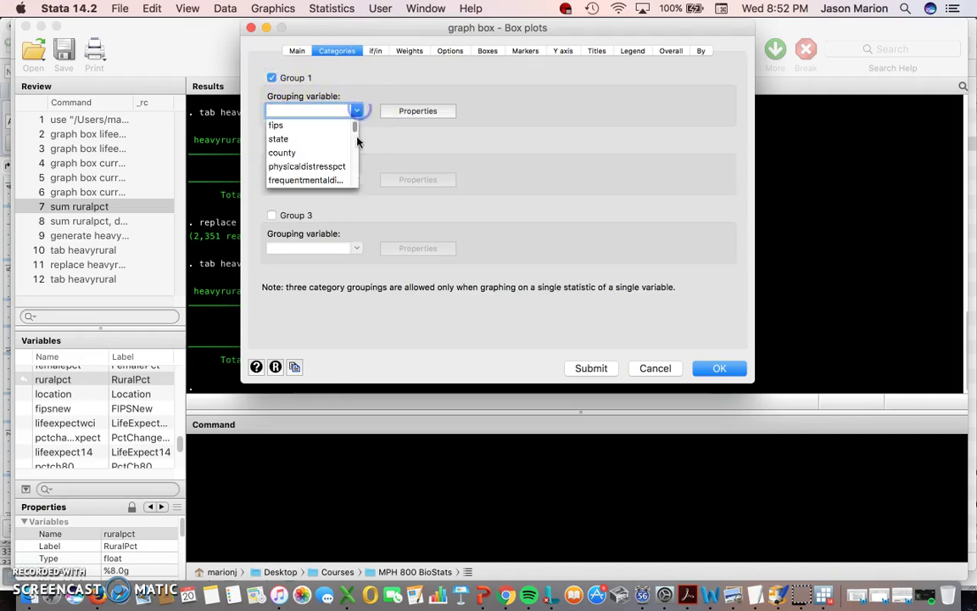
drag(359, 136, 355, 189)
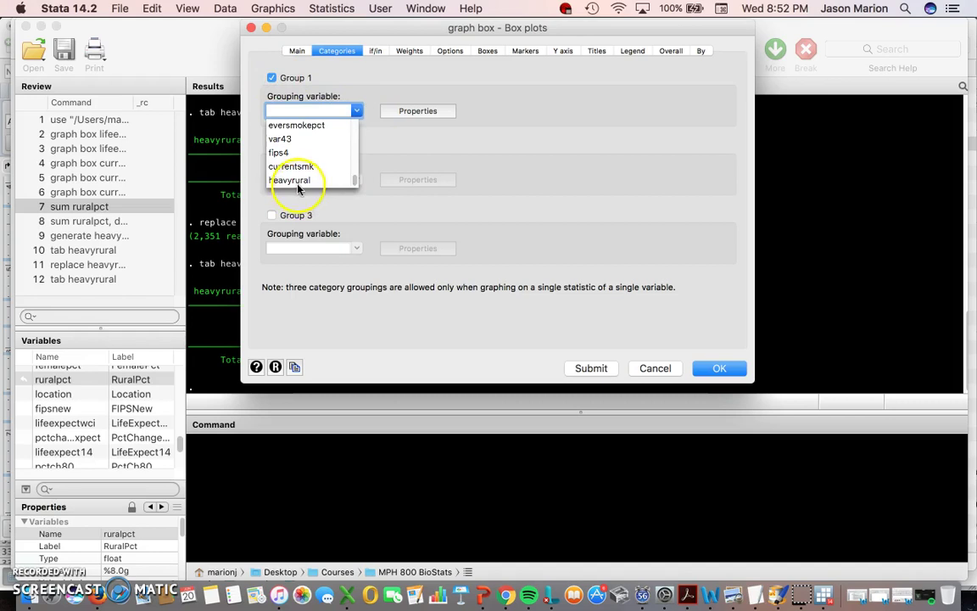
click(297, 181)
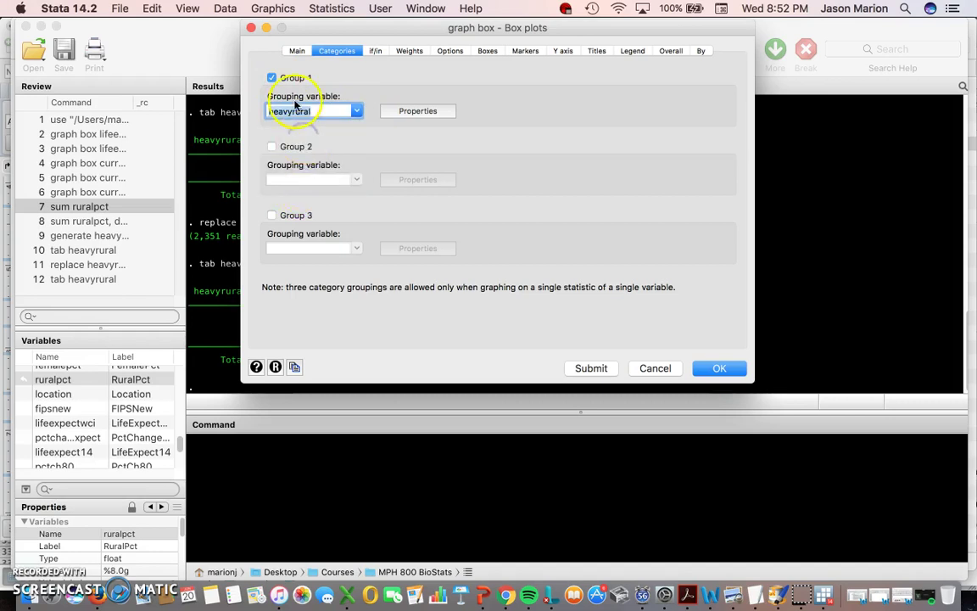
click(715, 366)
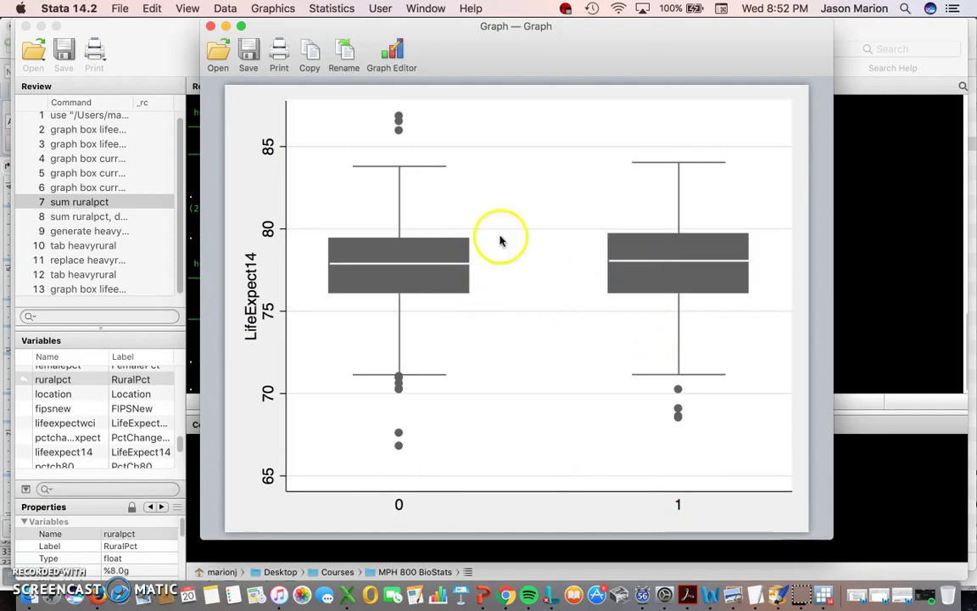
- Return from the box plot to the main Stata window, ready to enter a command
click(864, 490)
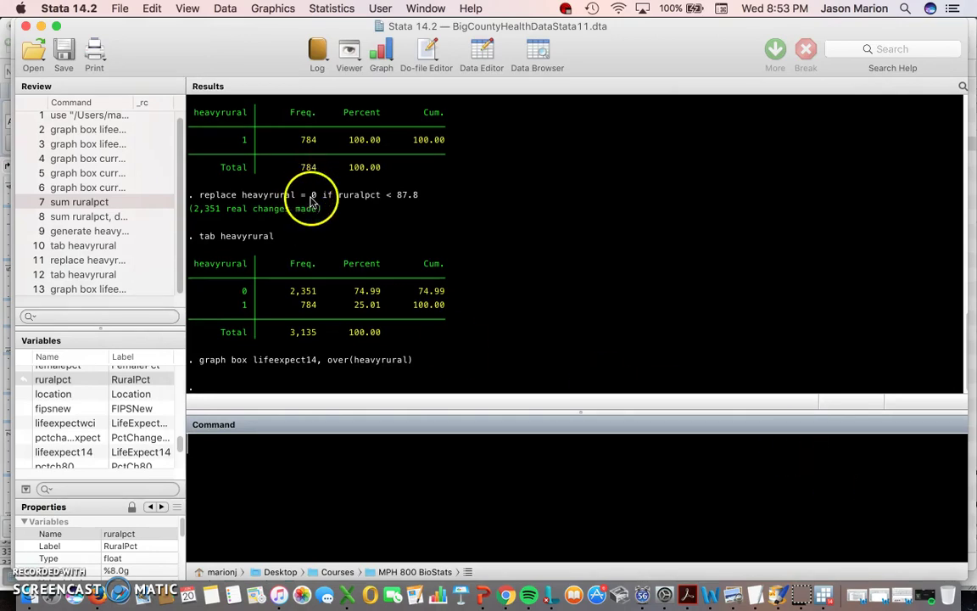
click(296, 484)
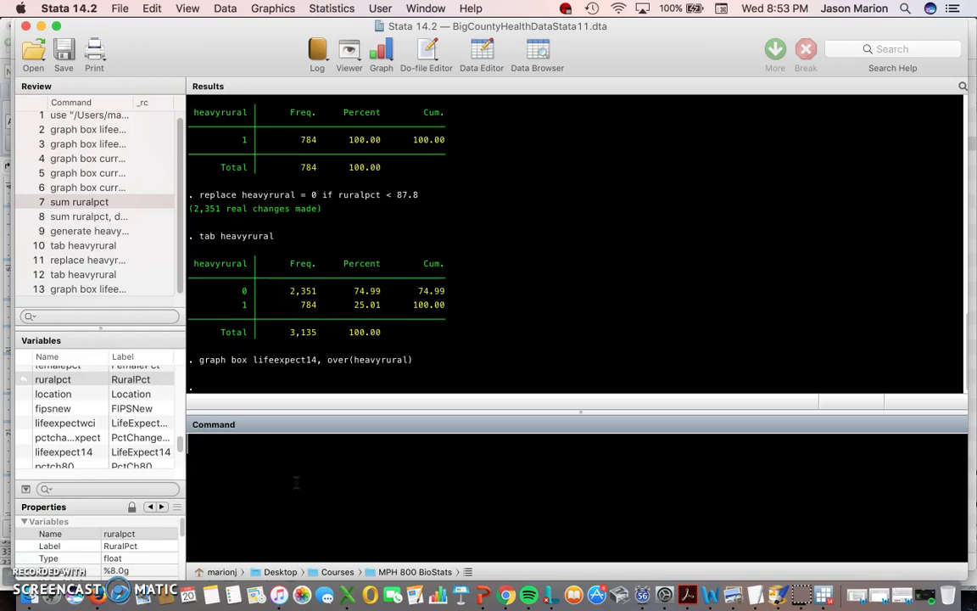
text(um)
triple_click(263, 464)
text(sort)
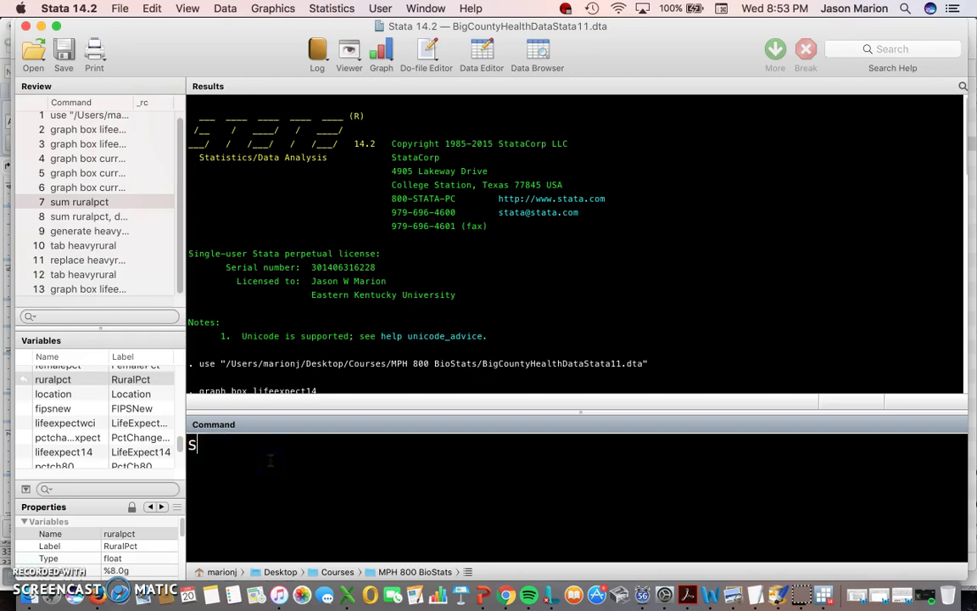
key(BackSpace)
key(BackSpace)
key(BackSpace)
- Compose the command "by heavyrural: sum lifeexpectwci" using the variable names from the dataset
text(by)
scroll(102, 432, down, 3)
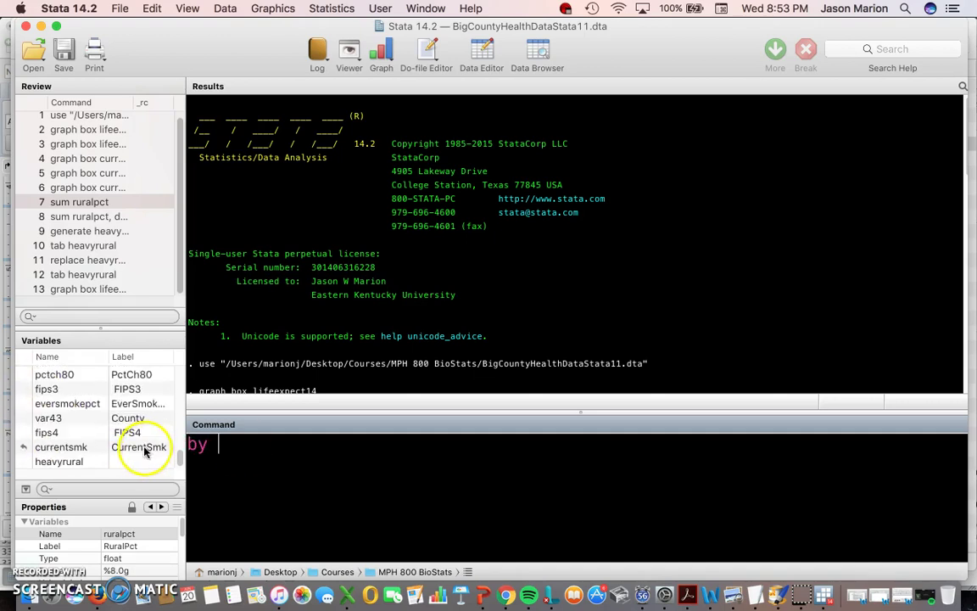
click(89, 461)
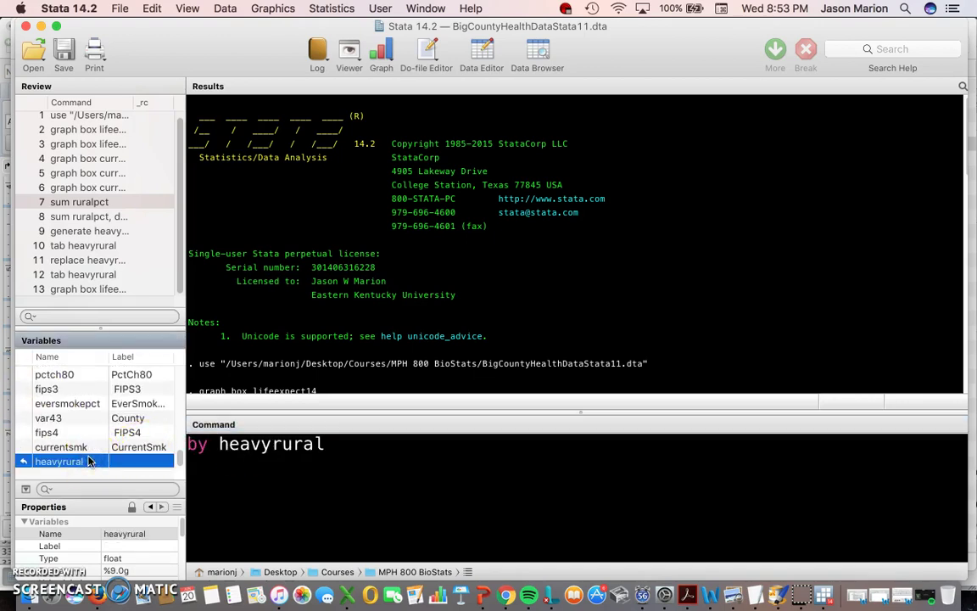
text(: sum)
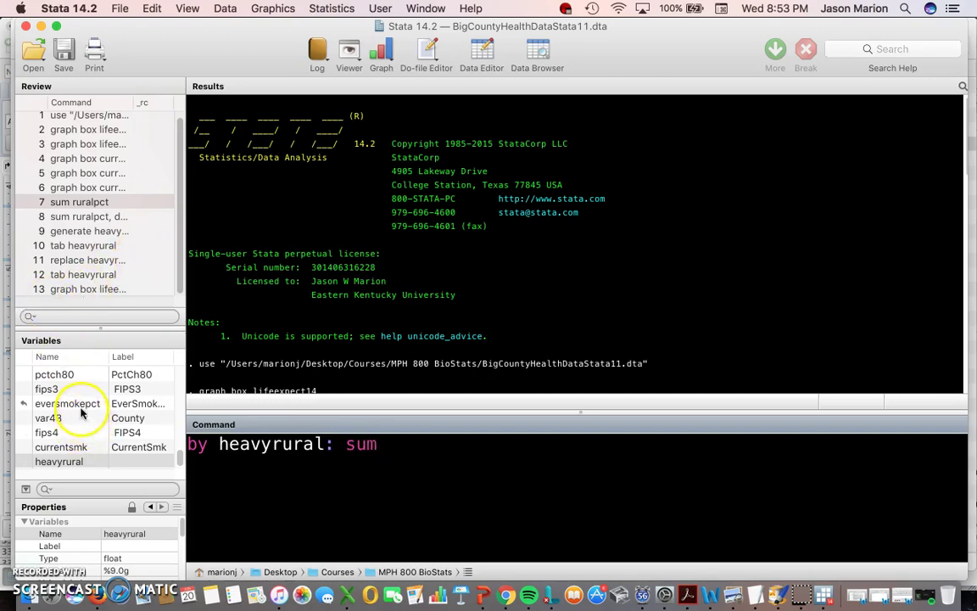
scroll(119, 429, up, 3)
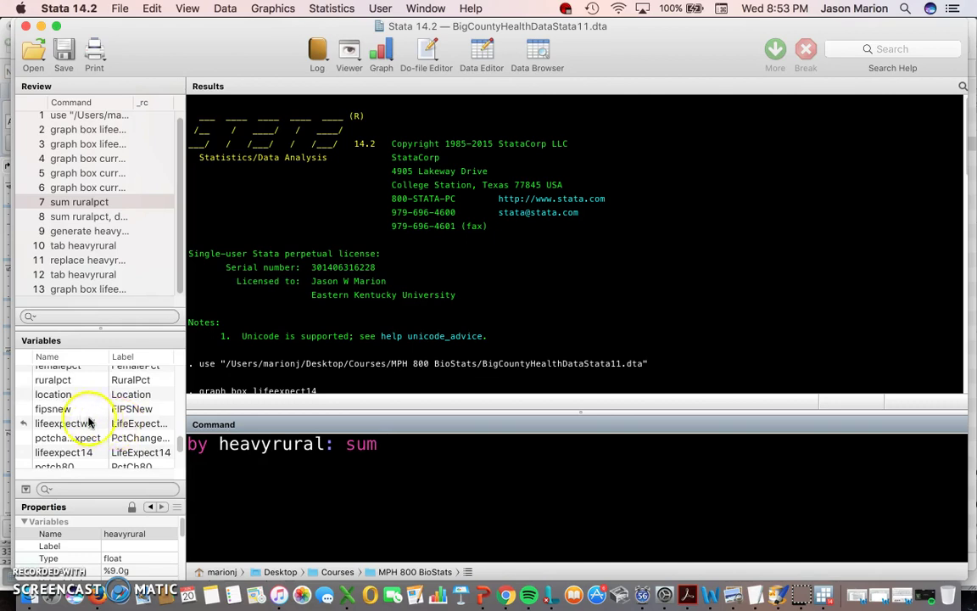
click(85, 424)
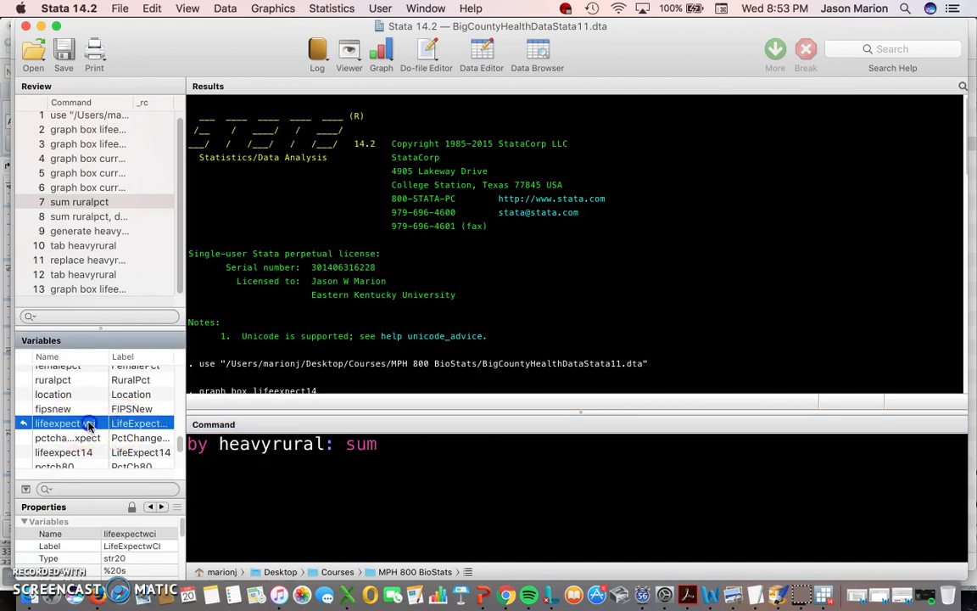
drag(86, 428, 488, 492)
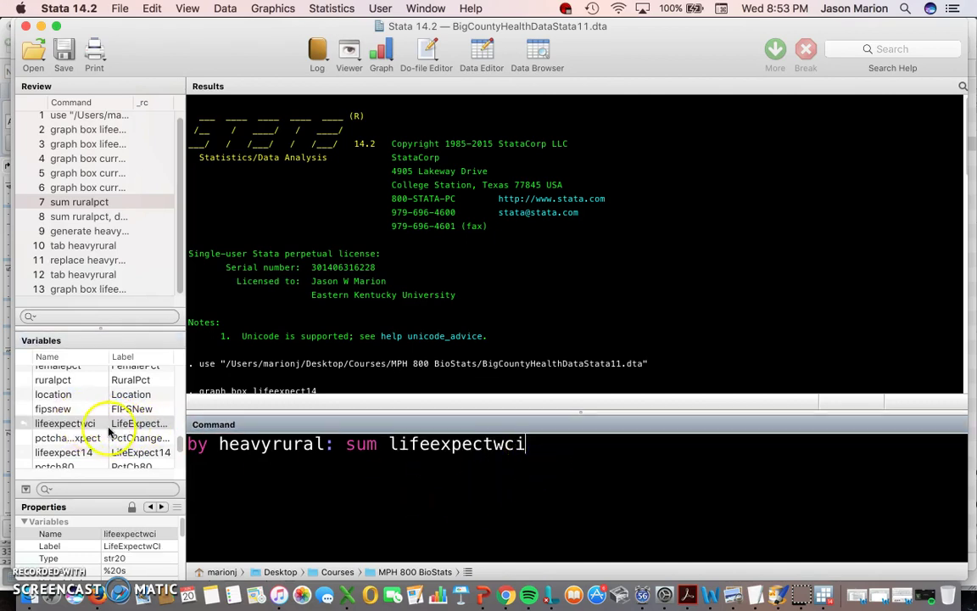
- Replace lifeexpectwci with lifeexpect14 in the command, add the detail option, and try to run it
scroll(102, 438, down, 3)
scroll(103, 438, up, 1)
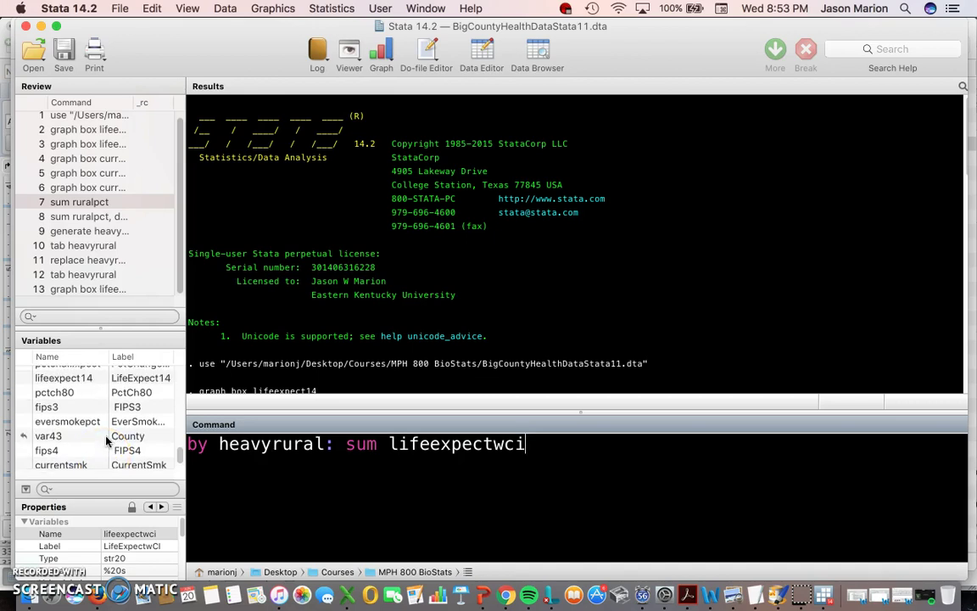
drag(388, 446, 586, 443)
drag(93, 378, 425, 469)
text(, detail)
key(Return)
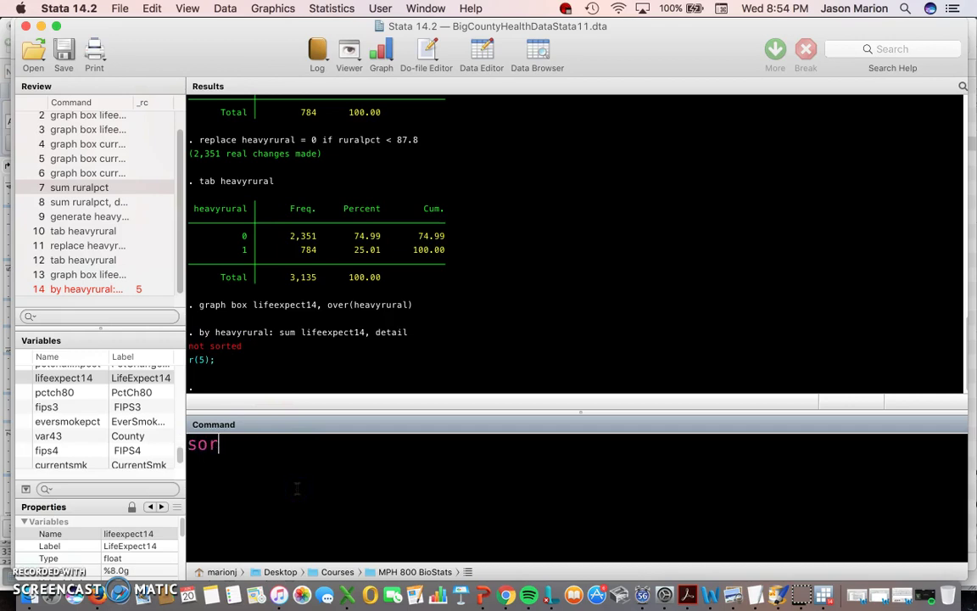
- Sort the dataset by heavyrural with the sort command
scroll(127, 441, down, 1)
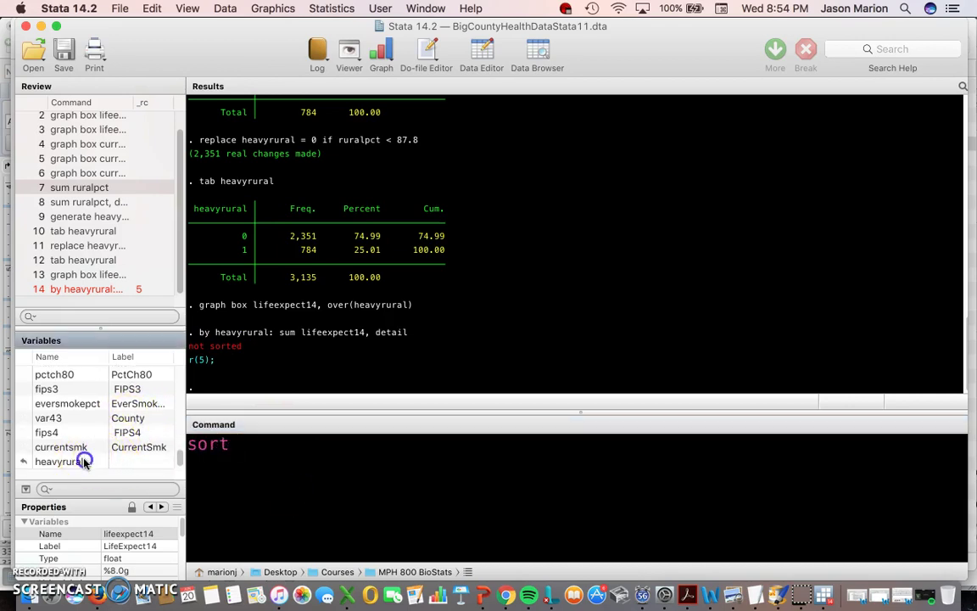
double_click(82, 461)
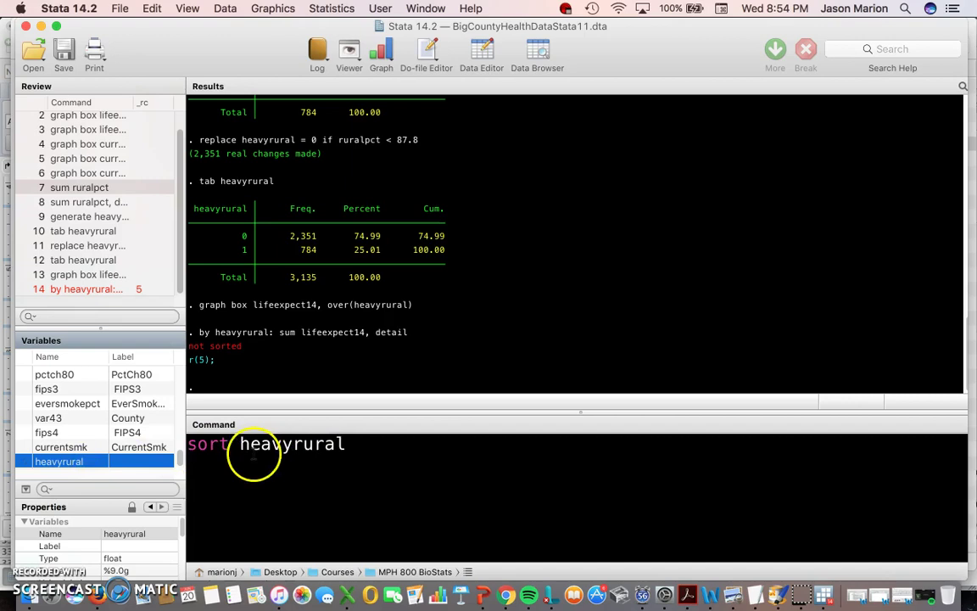
key(Return)
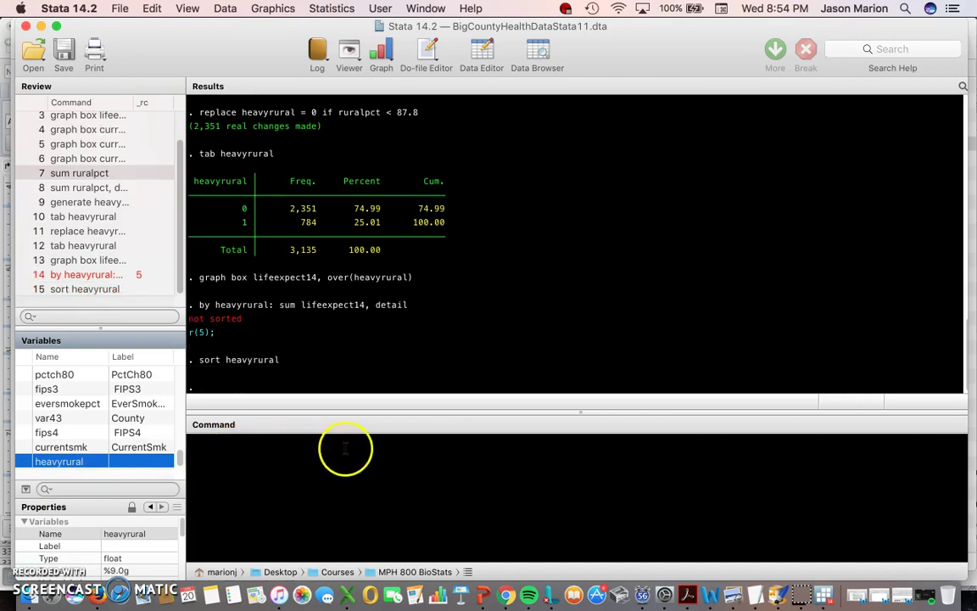
- Rerun the earlier command "by heavyrural: sum lifeexpect14, detail" from the command history
click(80, 279)
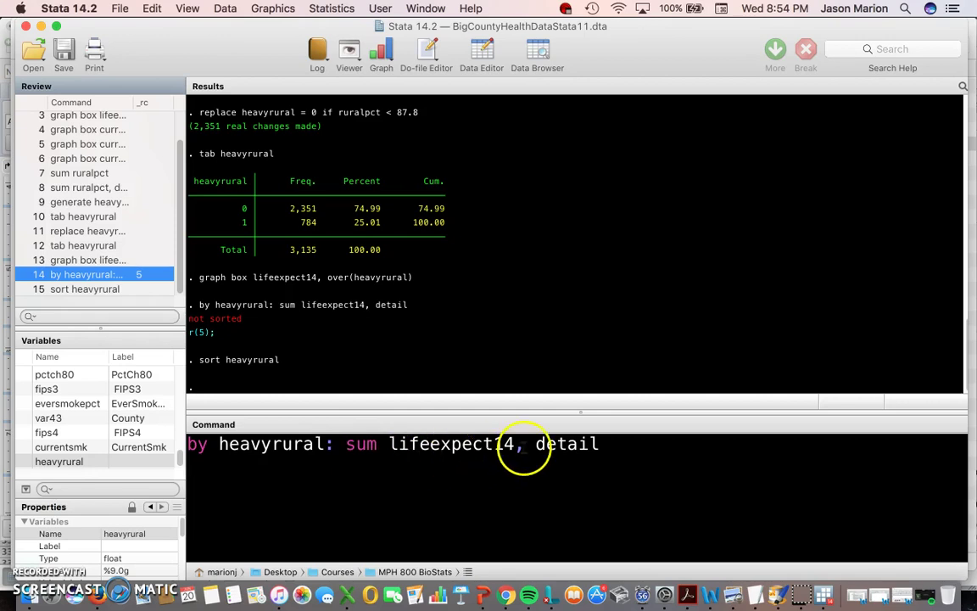
click(622, 455)
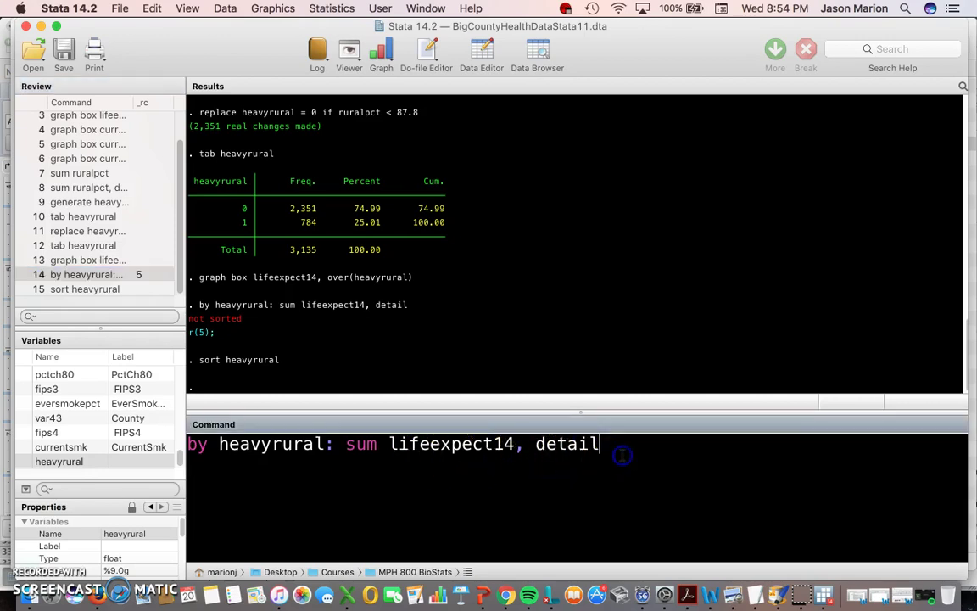
key(Return)
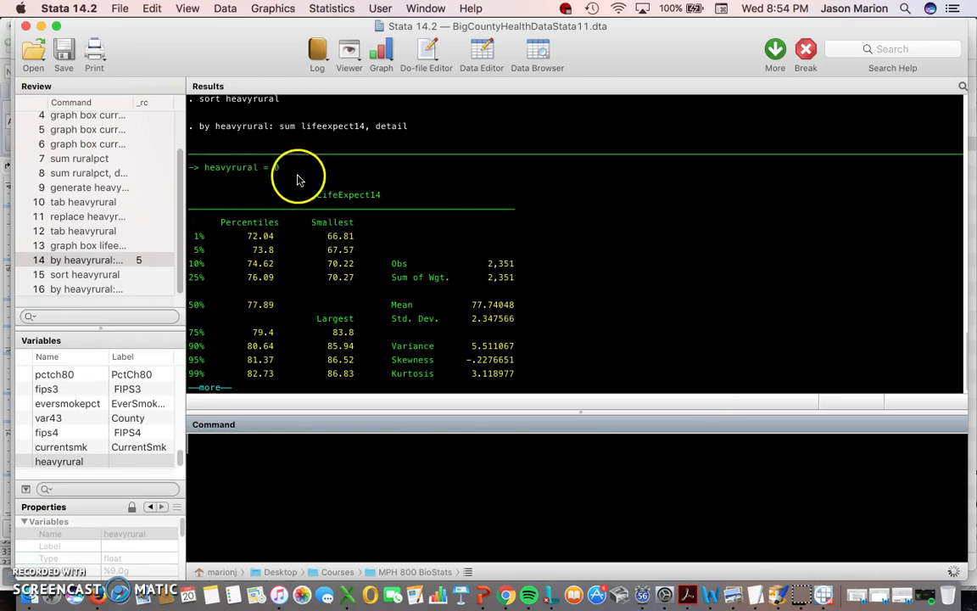
- Review the detailed LifeExpect14 summary for heavyrural = 0, continue the paused output, and review the heavyrural = 1 summary
drag(204, 168, 218, 375)
click(225, 389)
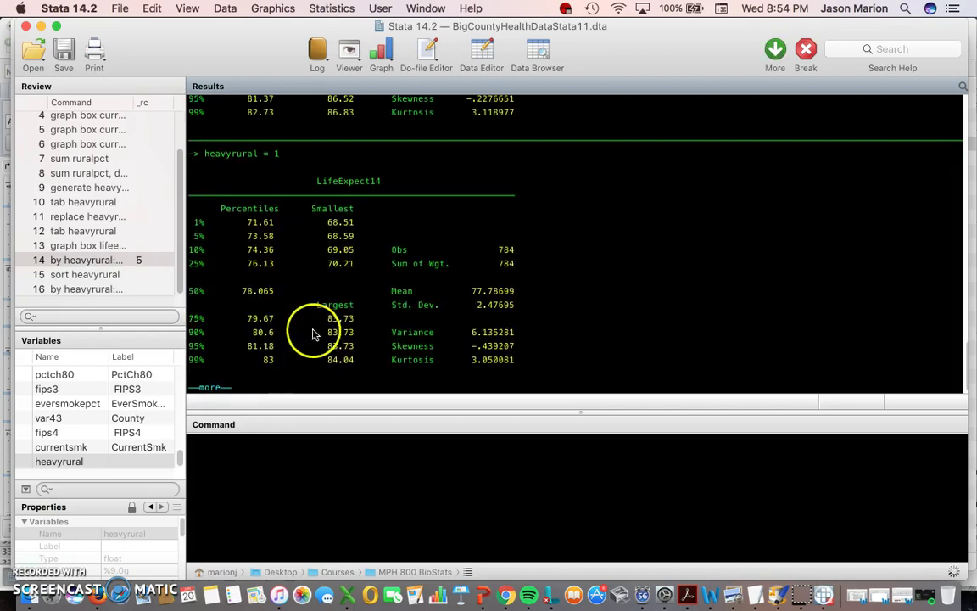
drag(192, 157, 538, 377)
click(405, 307)
- Compare the 50th percentile of LifeExpect14 between the heavyrural 0 and 1 groups, and finish the paused output
scroll(328, 272, up, 5)
scroll(268, 182, up, 3)
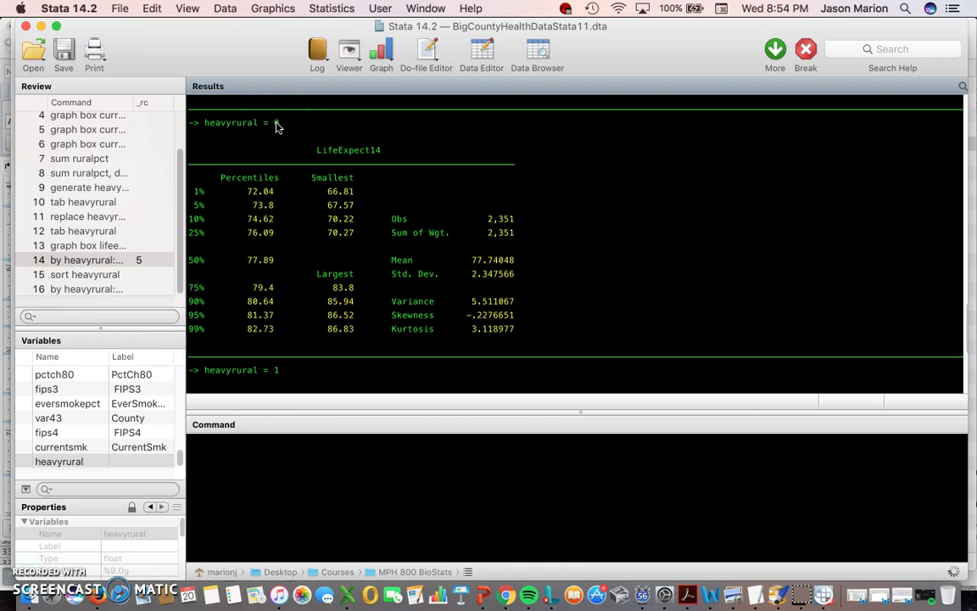
drag(244, 260, 278, 265)
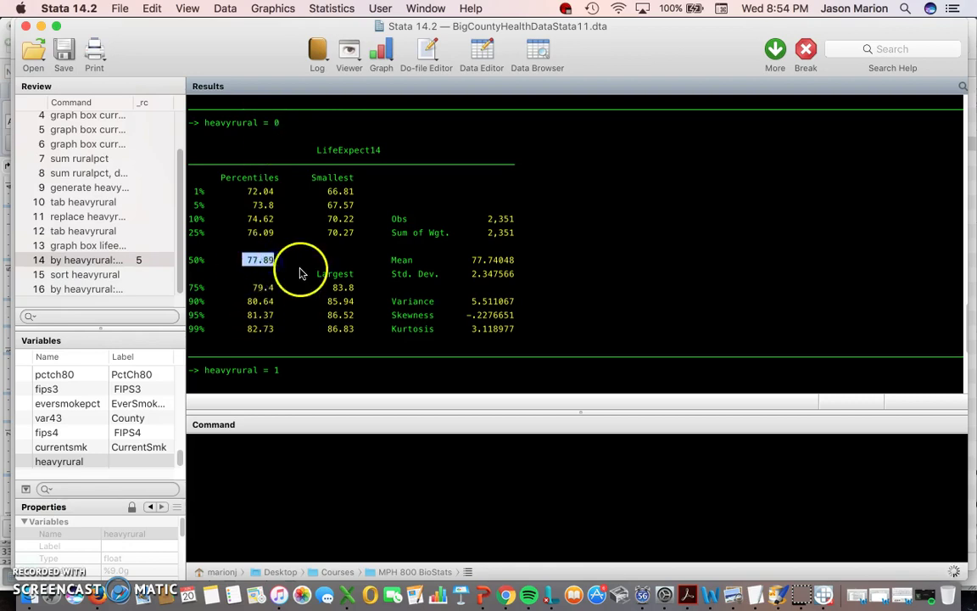
scroll(290, 275, down, 5)
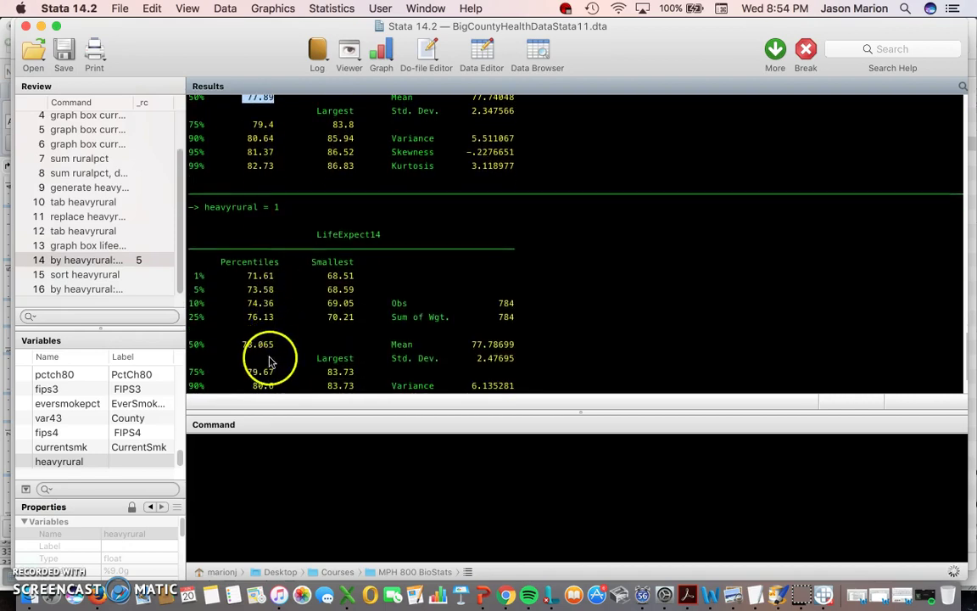
drag(241, 346, 271, 346)
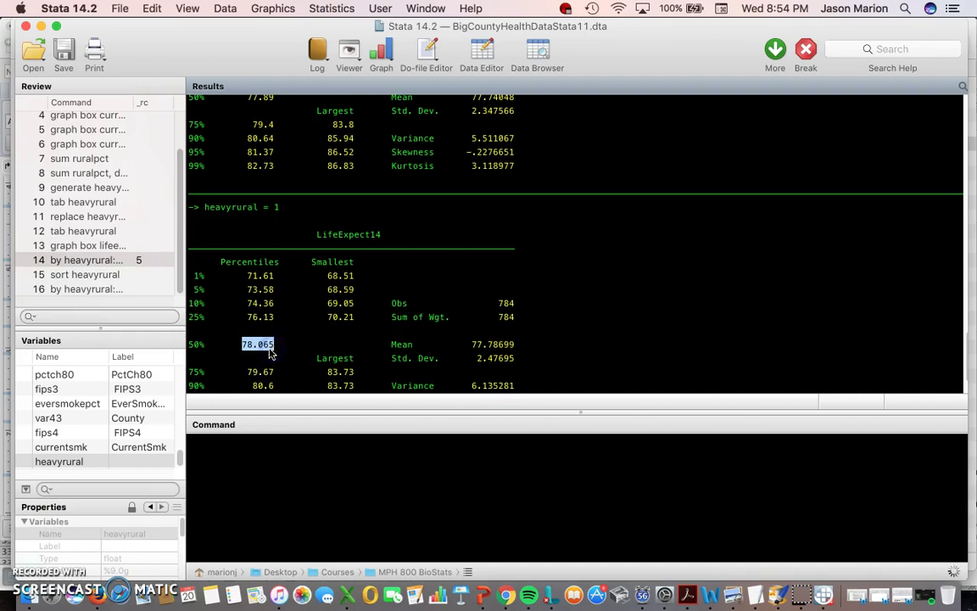
scroll(280, 348, down, 2)
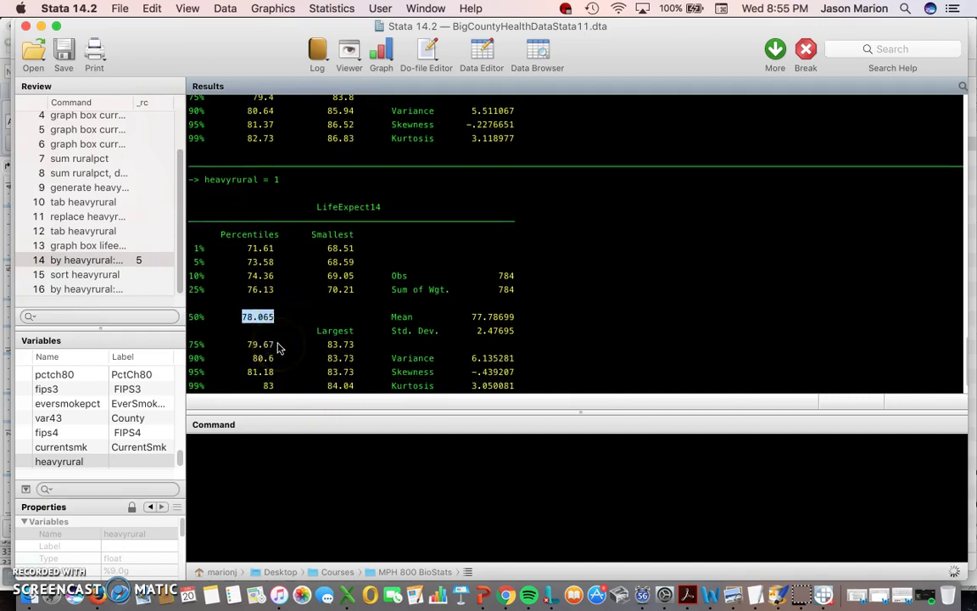
scroll(272, 254, down, 1)
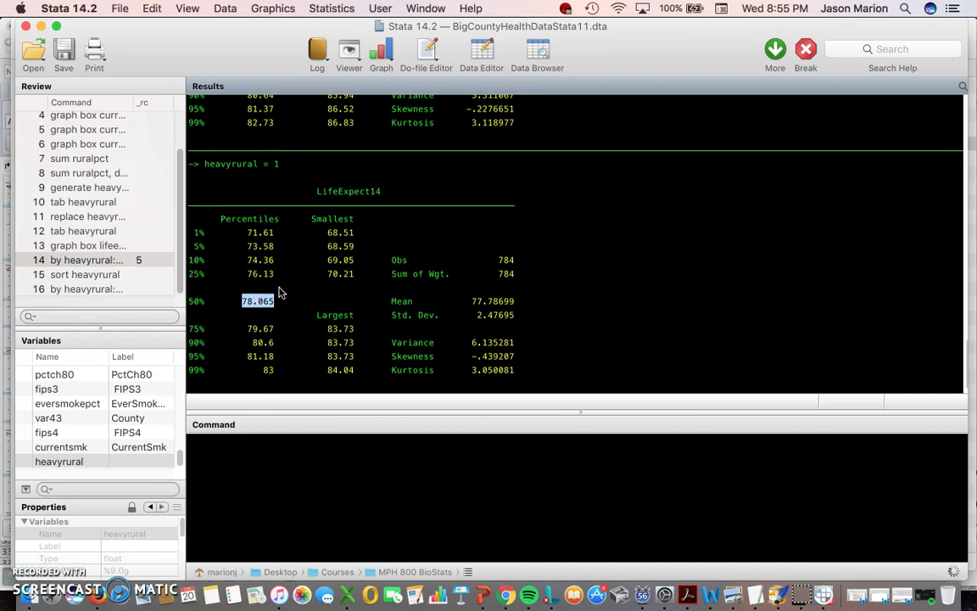
scroll(280, 293, up, 5)
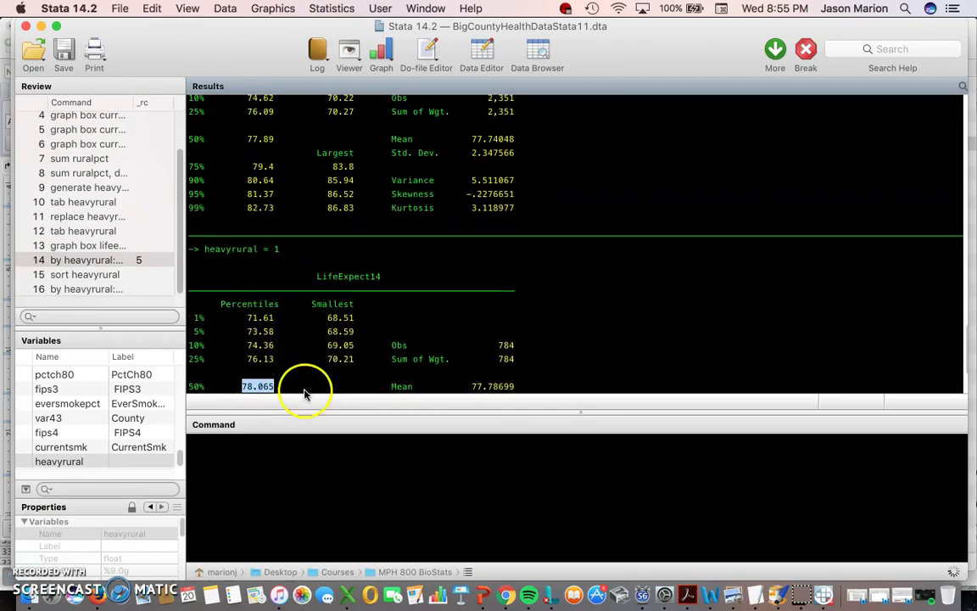
scroll(306, 392, down, 3)
scroll(305, 392, down, 3)
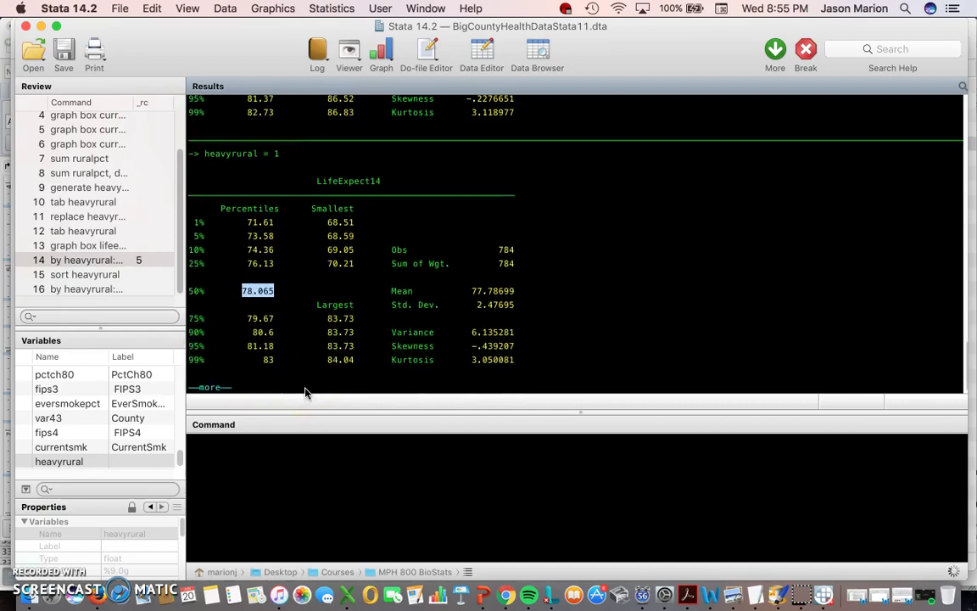
click(218, 389)
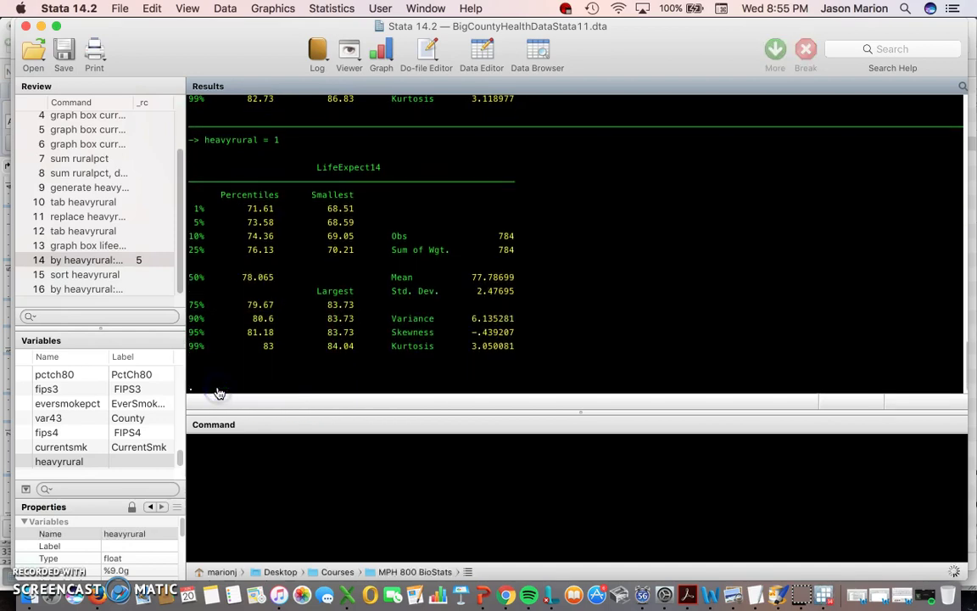